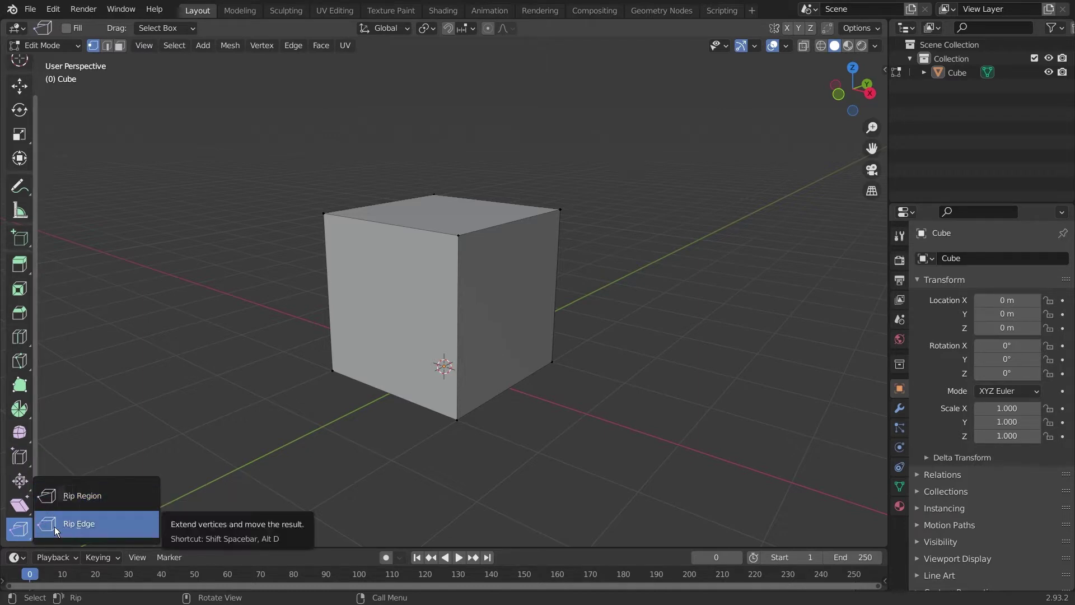
# - Activate the Rip Region tool for the cube's mesh
pyautogui.click(79, 496)
pyautogui.click(22, 533)
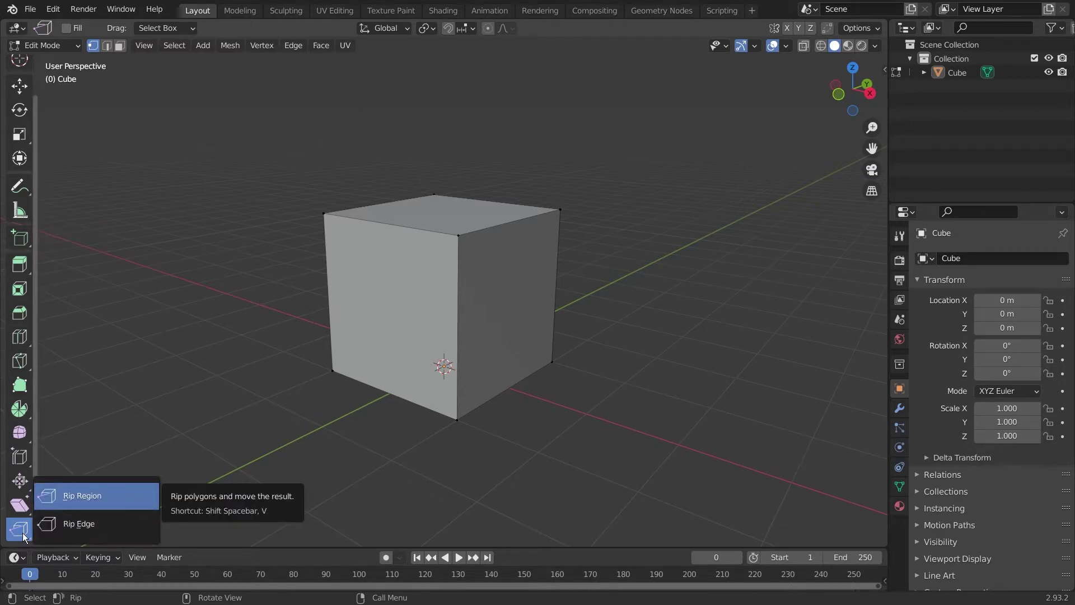
pyautogui.click(67, 497)
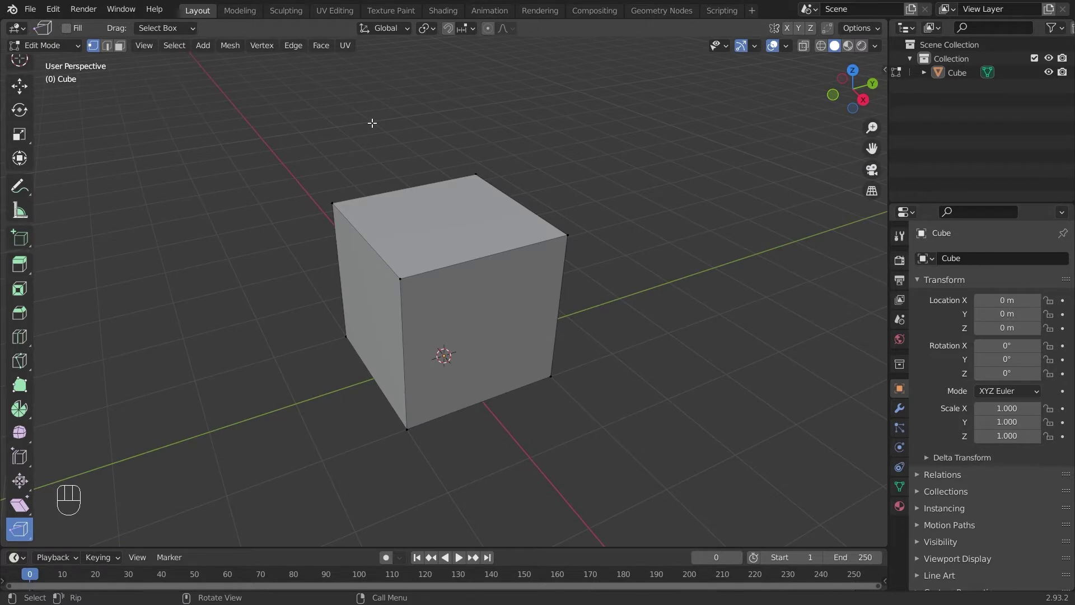
# - Set the mesh selection to vertex mode after trying edge mode
pyautogui.press('2')
pyautogui.click(93, 46)
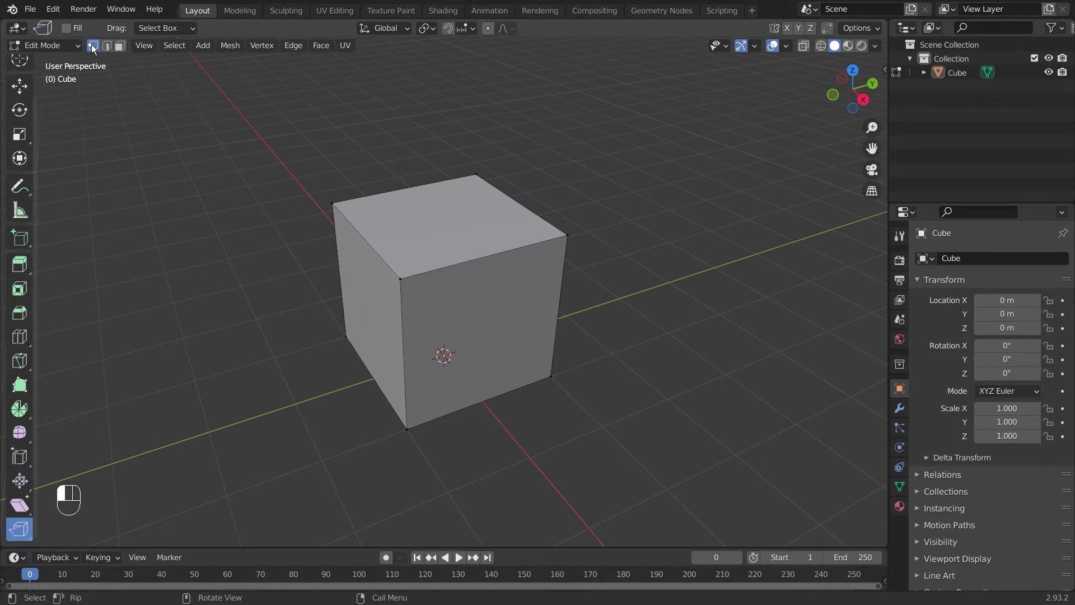
pyautogui.click(106, 46)
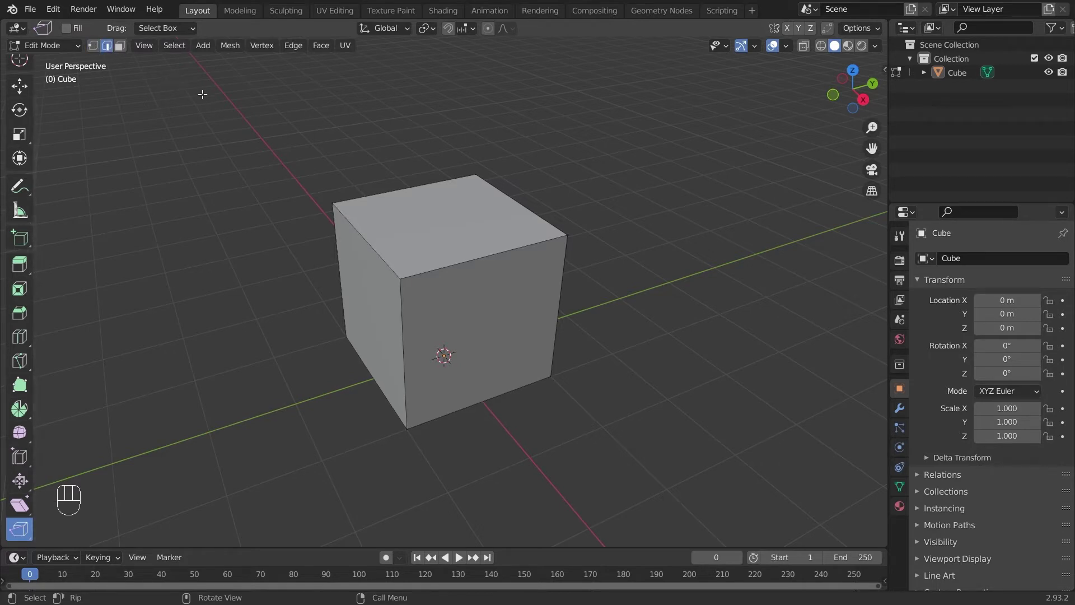
pyautogui.click(94, 47)
pyautogui.scroll(-2, 436, 335)
pyautogui.scroll(5, 436, 334)
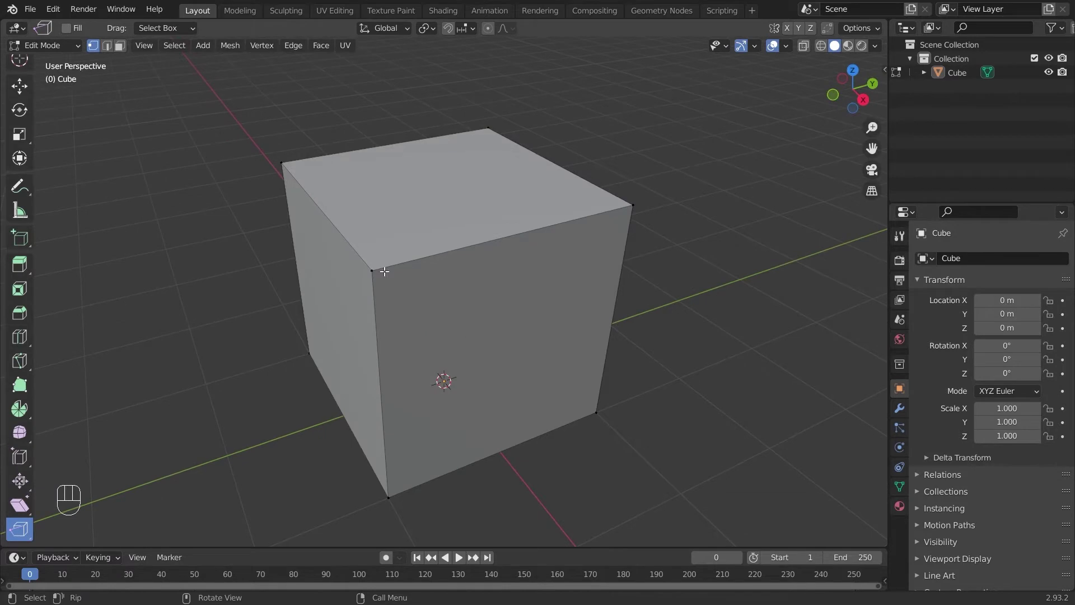
# - Select the cube's nearest top corner vertex, deselect it and select it again
pyautogui.click(376, 271)
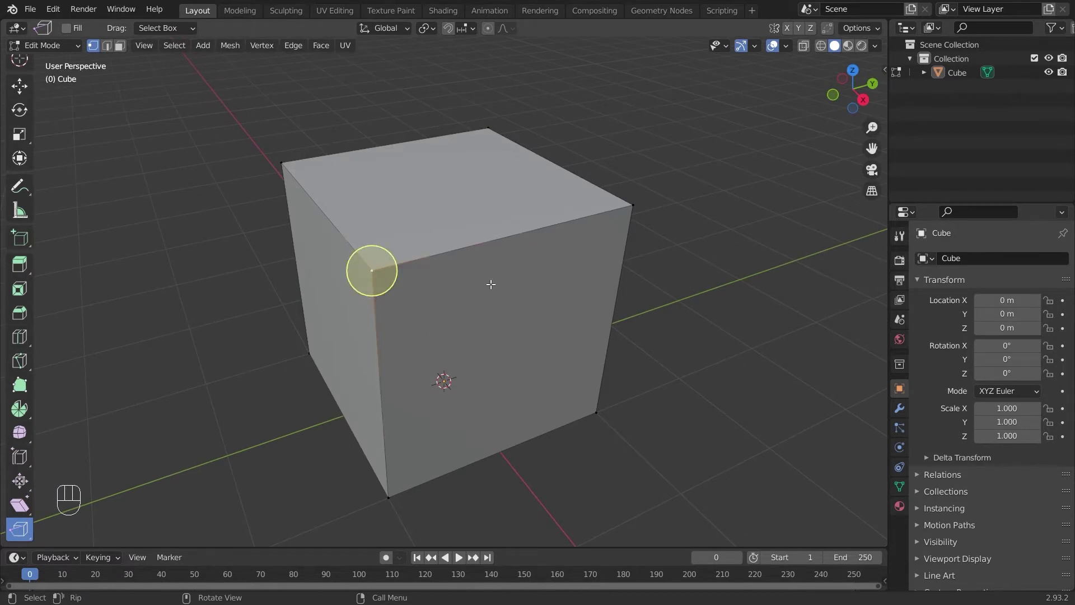
pyautogui.moveTo(490, 284); pyautogui.dragTo(517, 285, button='middle')
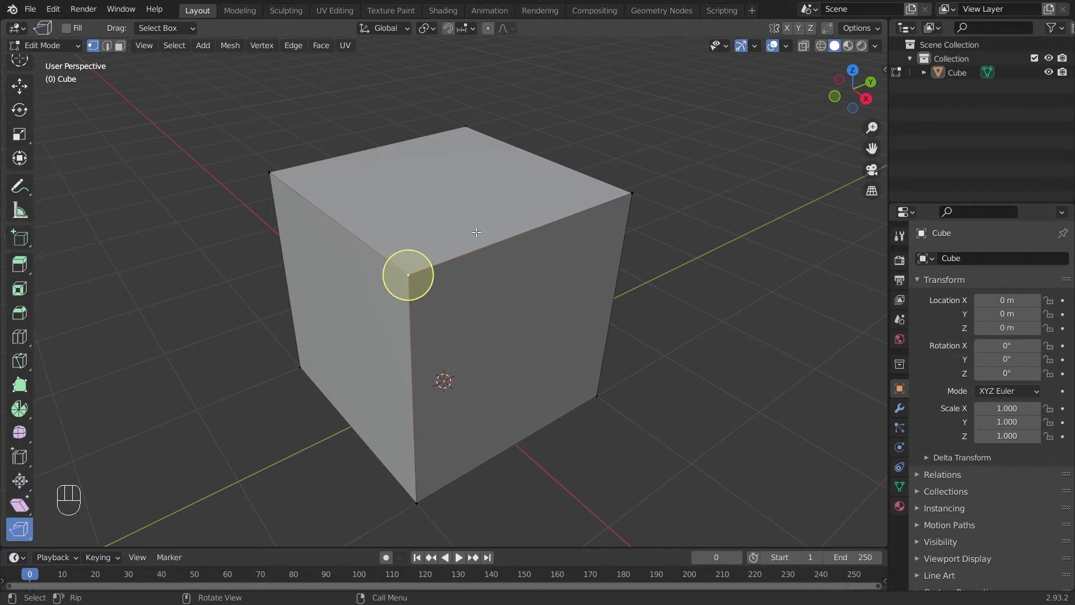
pyautogui.scroll(3, 517, 256)
pyautogui.moveTo(453, 272); pyautogui.dragTo(491, 281, button='middle')
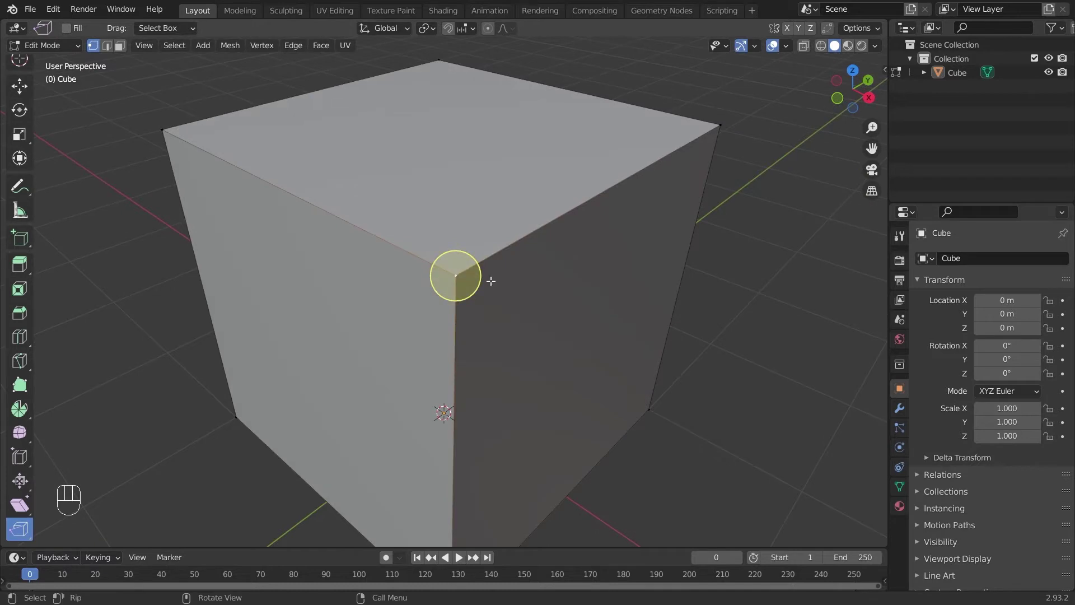
pyautogui.click(746, 266)
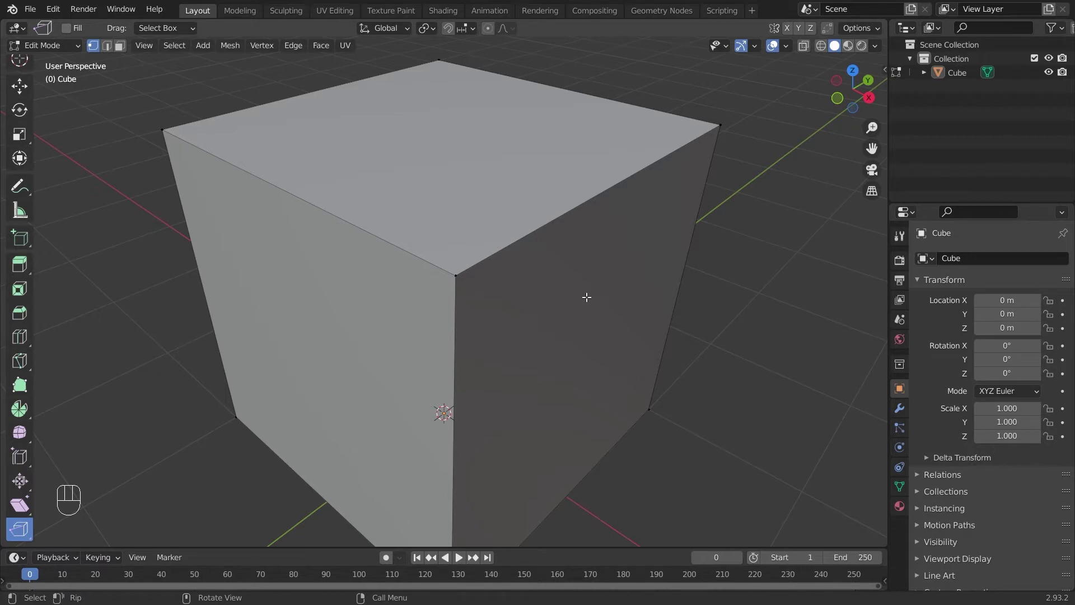
pyautogui.click(471, 269)
pyautogui.scroll(2, 552, 212)
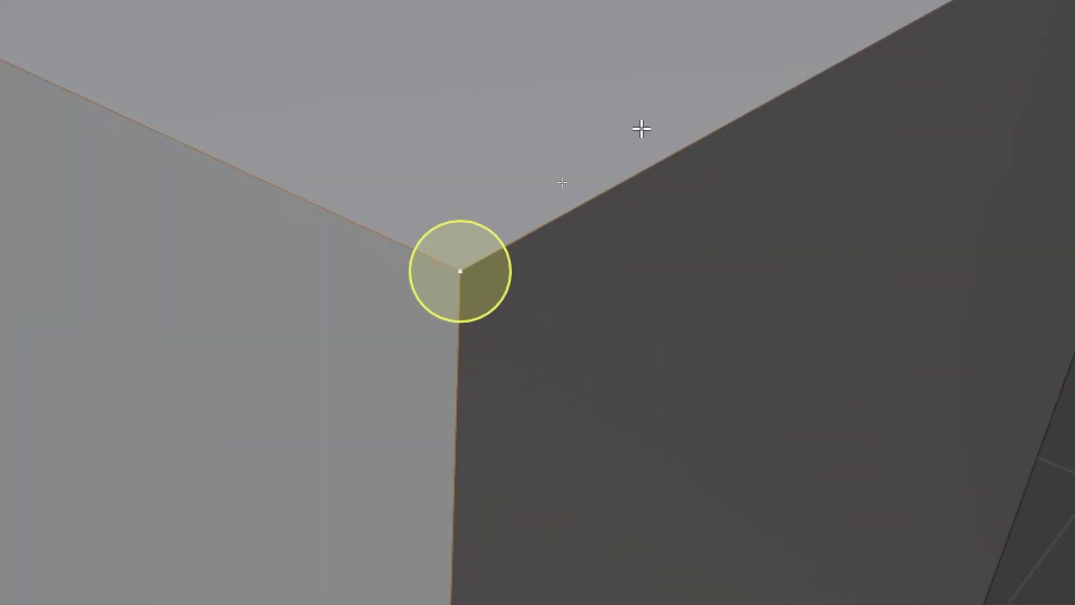
pyautogui.press('g')
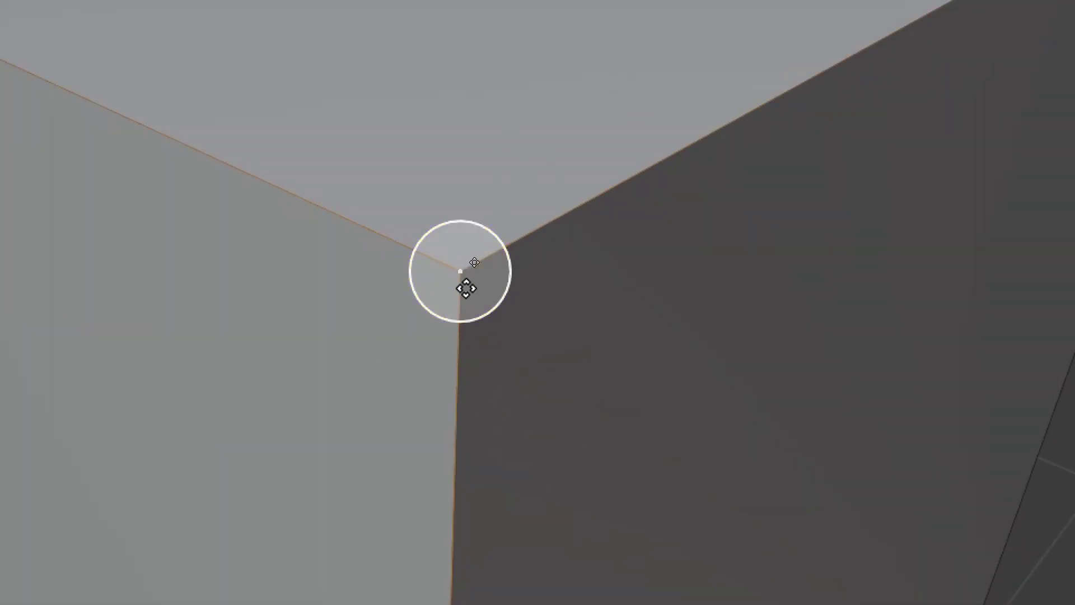
pyautogui.press('Escape')
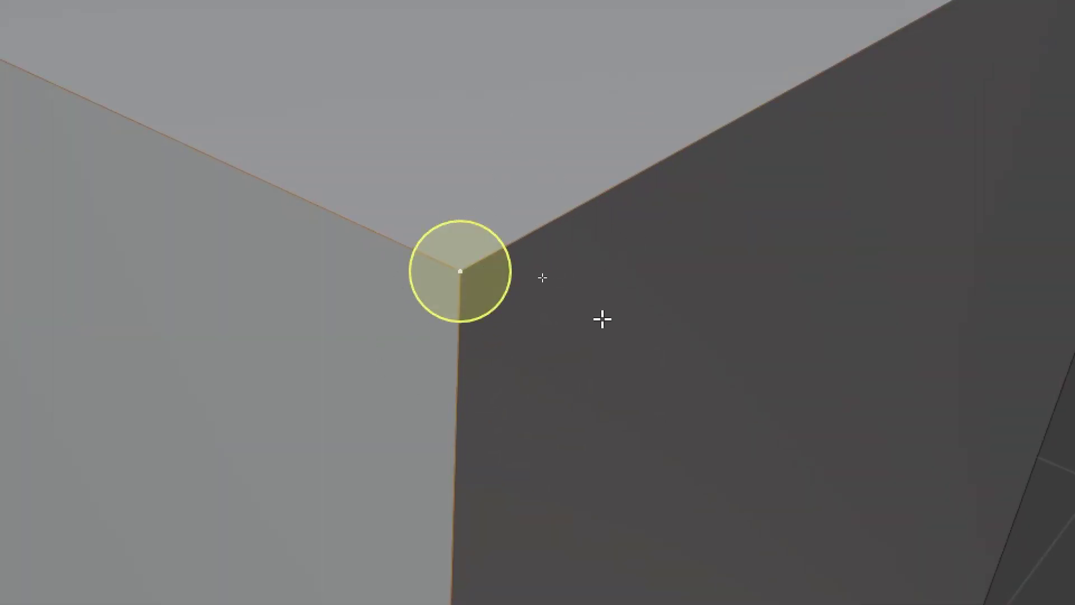
pyautogui.press('g')
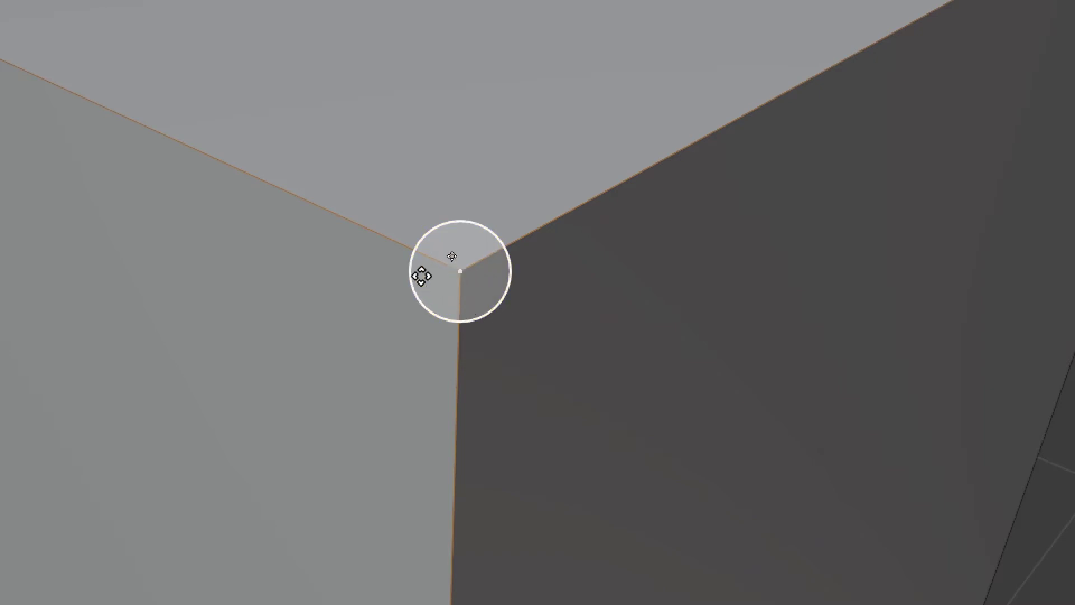
pyautogui.press('Escape')
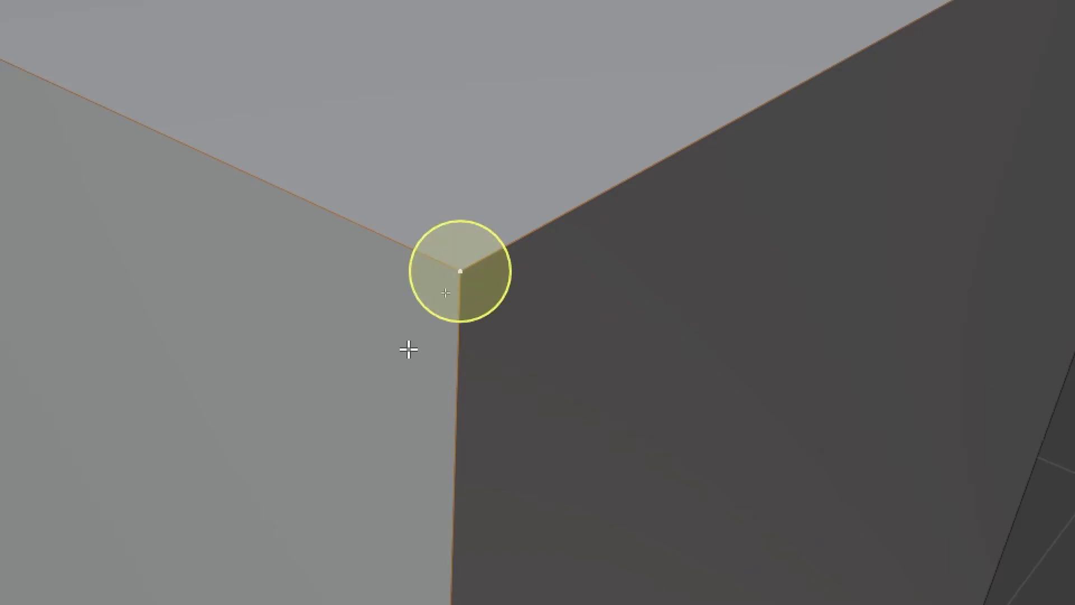
# - Rip the right side face's corner away from the selected vertex with Move X at 0.32201 m, and undo it
pyautogui.press('g')
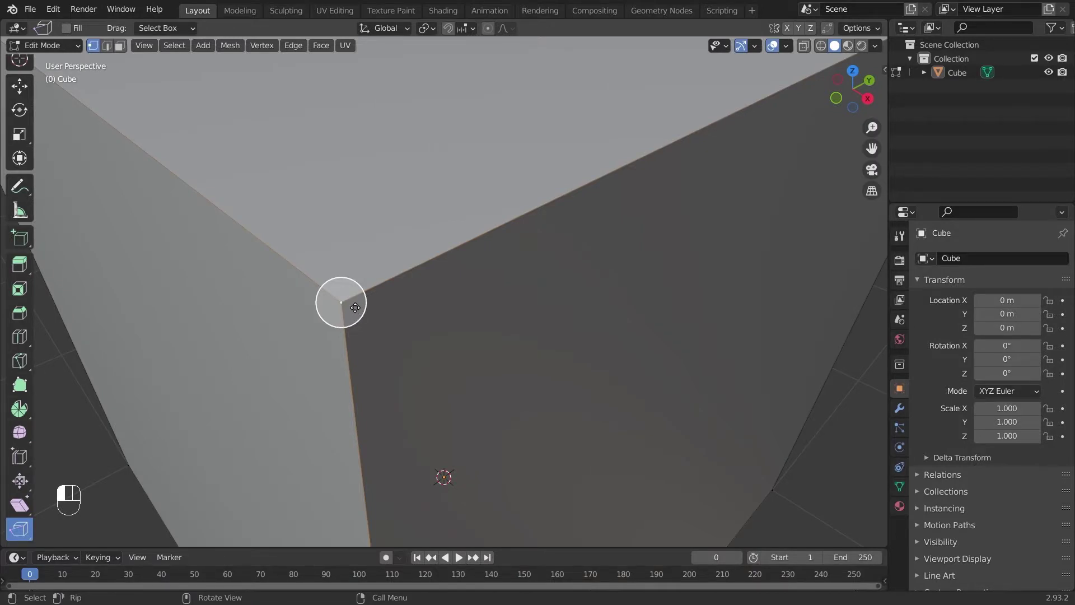
pyautogui.moveTo(358, 307); pyautogui.dragTo(483, 403)
pyautogui.scroll(-5, 484, 403)
pyautogui.scroll(-1, 484, 403)
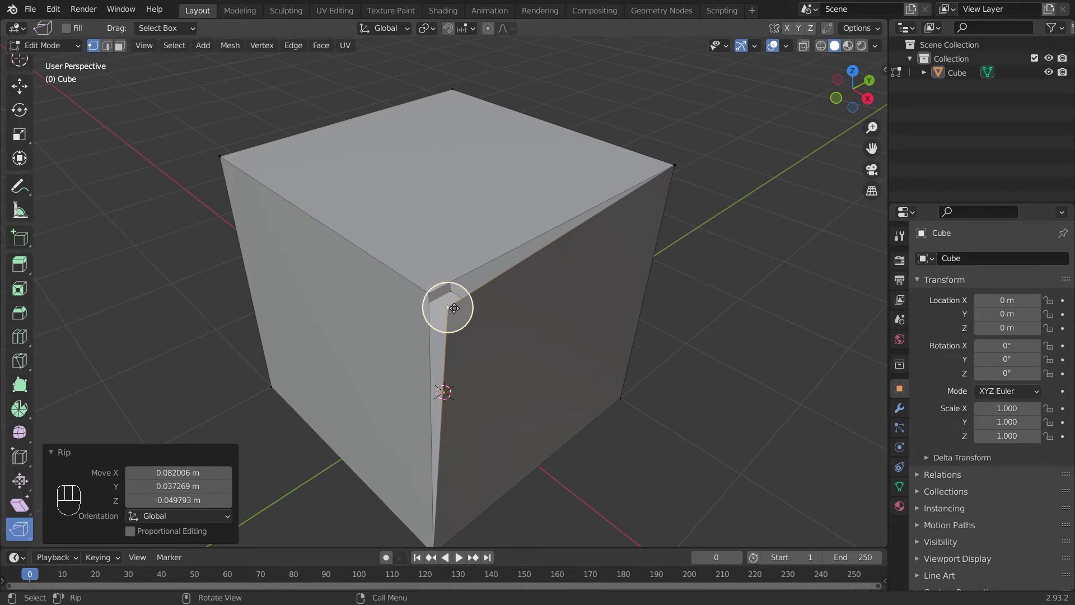
pyautogui.moveTo(171, 472); pyautogui.dragTo(201, 472)
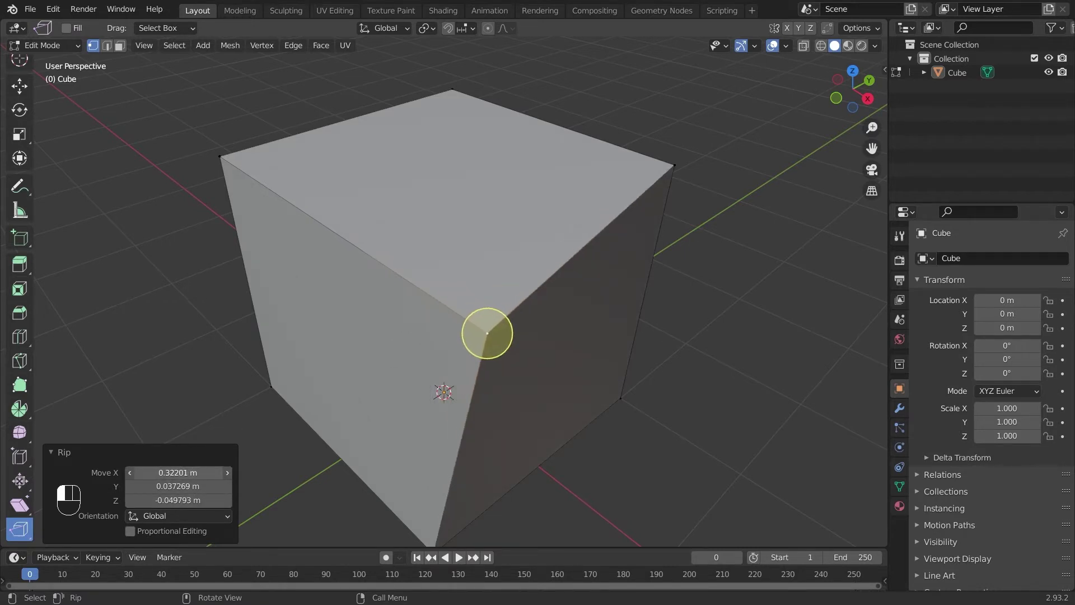
pyautogui.hotkey('ctrl', 'z')
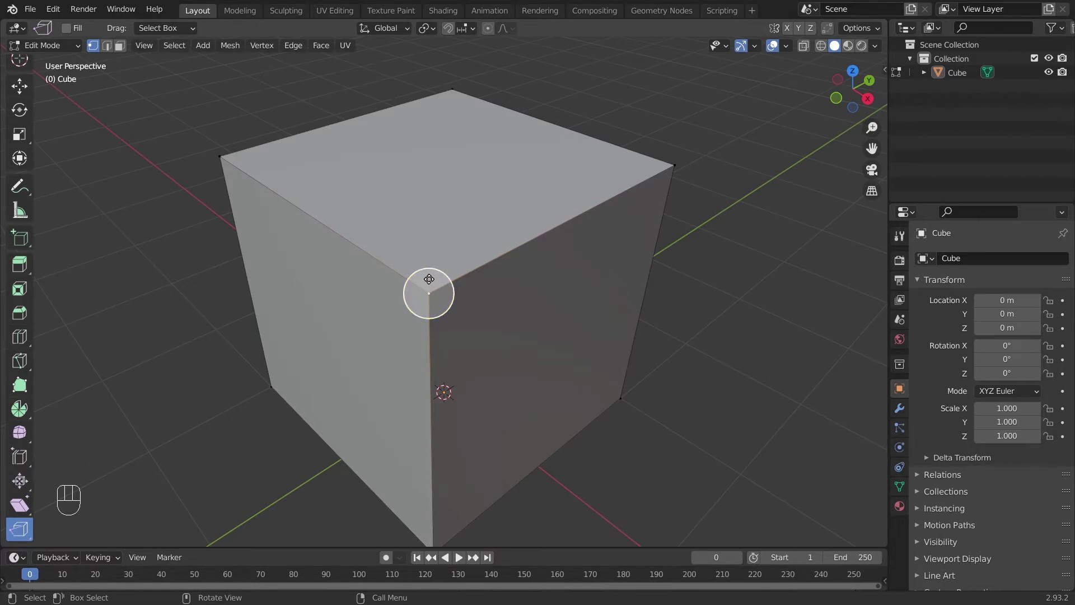
# - Rip the selected corner inward across the top face, and separately across the left side face, undoing each rip
pyautogui.moveTo(430, 280); pyautogui.dragTo(434, 160)
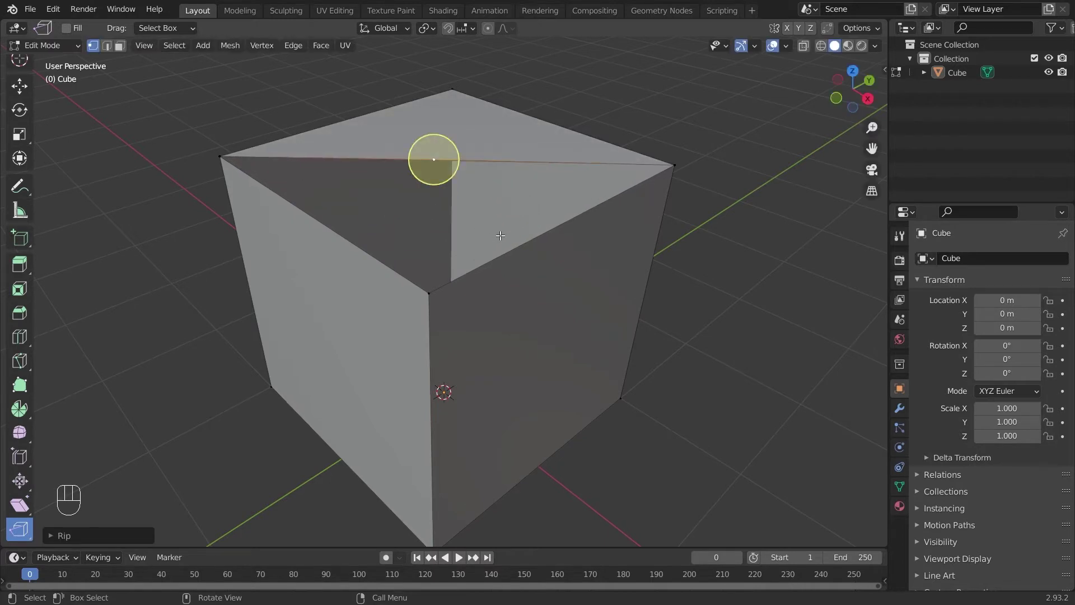
pyautogui.hotkey('ctrl', 'z')
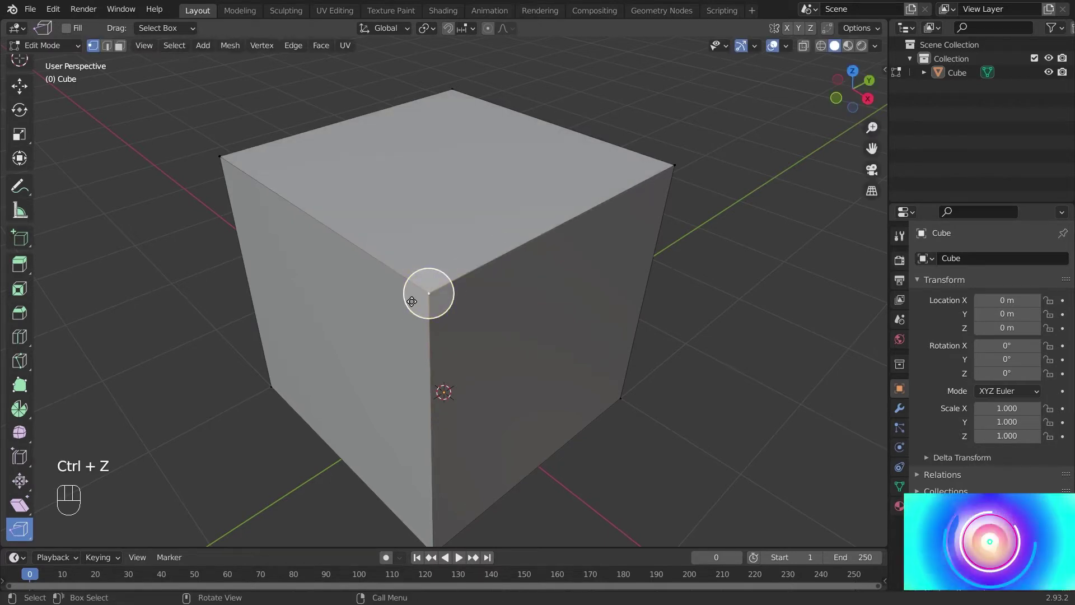
pyautogui.moveTo(411, 301); pyautogui.dragTo(320, 315)
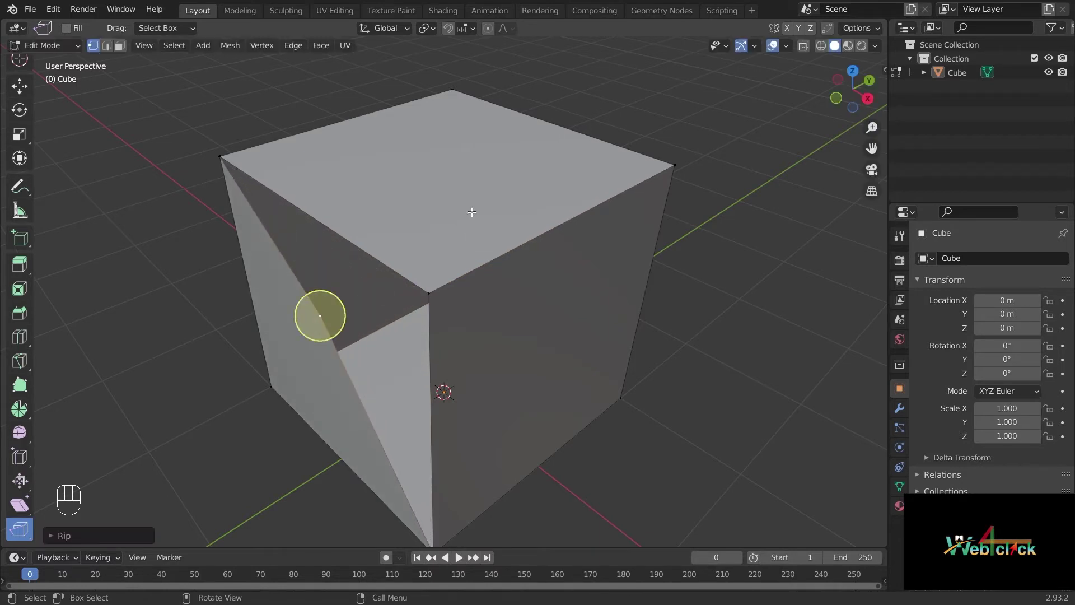
pyautogui.hotkey('ctrl', 'z')
# - Rip the selected corner along the top-right, top-left and downward edges so two faces move together, undoing each rip
pyautogui.scroll(2, 476, 322)
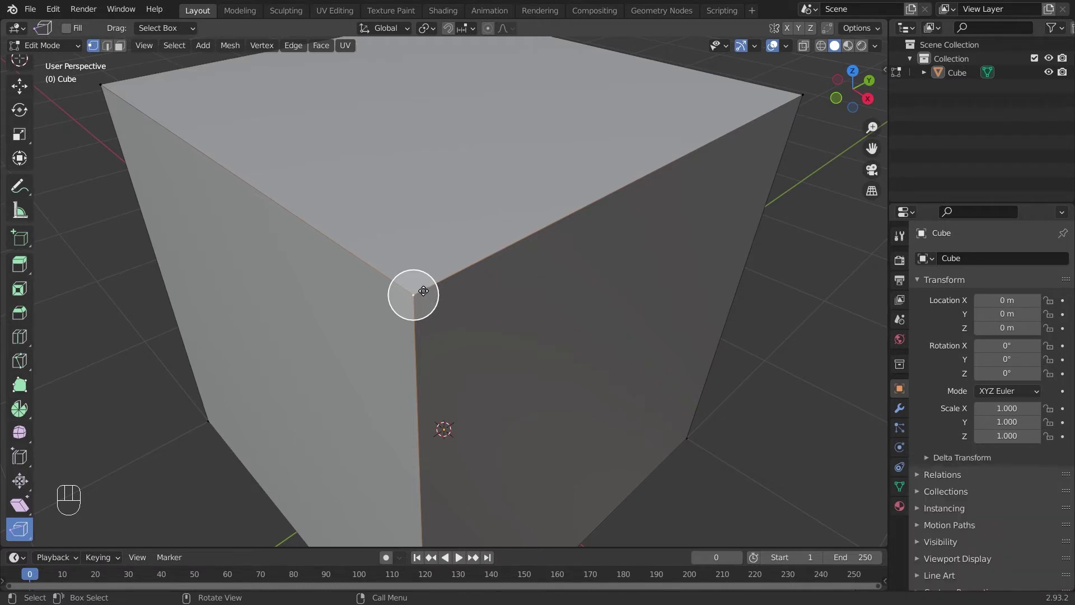
pyautogui.moveTo(426, 291); pyautogui.dragTo(549, 240)
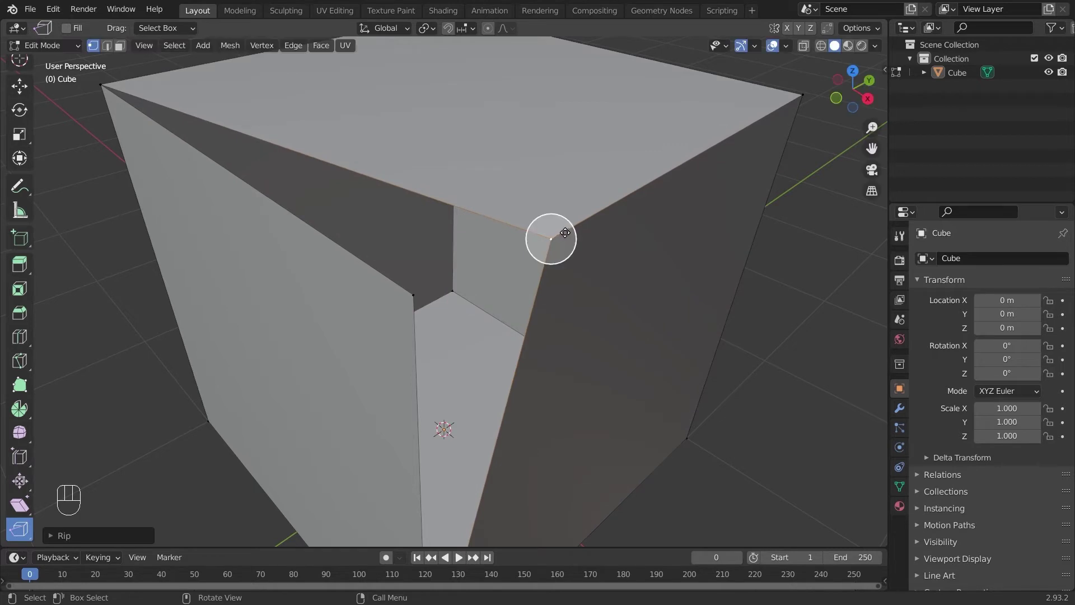
pyautogui.hotkey('ctrl', 'z')
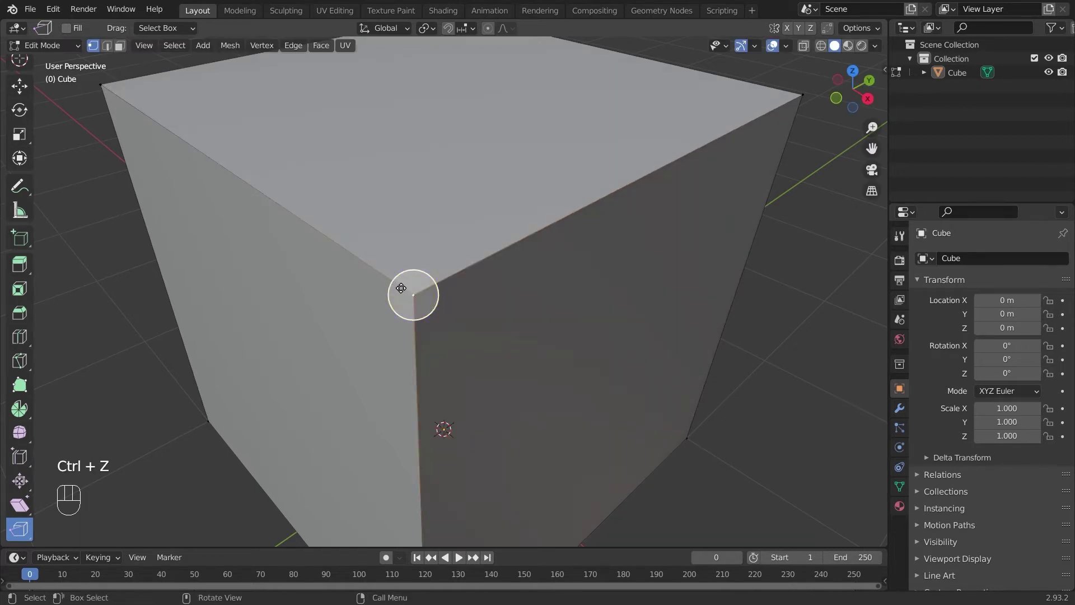
pyautogui.moveTo(401, 287); pyautogui.dragTo(283, 228)
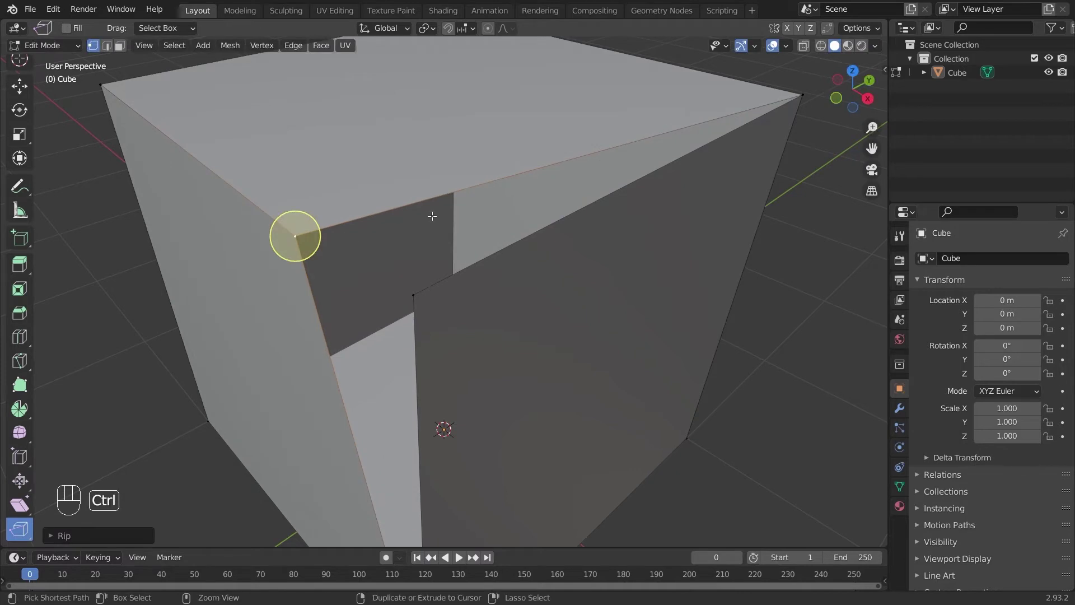
pyautogui.hotkey('ctrl', 'z')
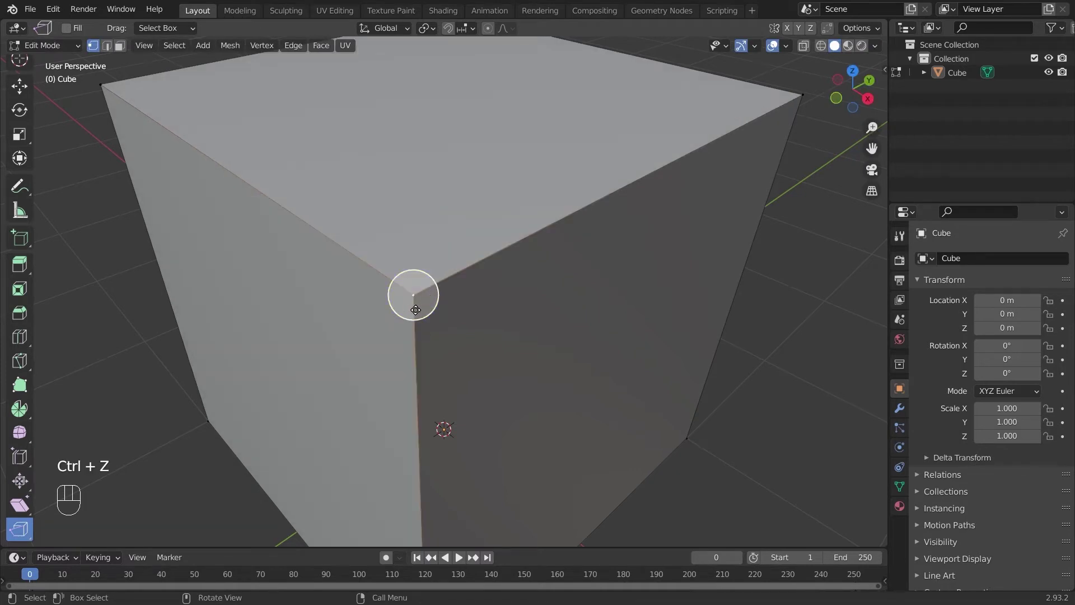
pyautogui.moveTo(412, 306); pyautogui.dragTo(421, 406)
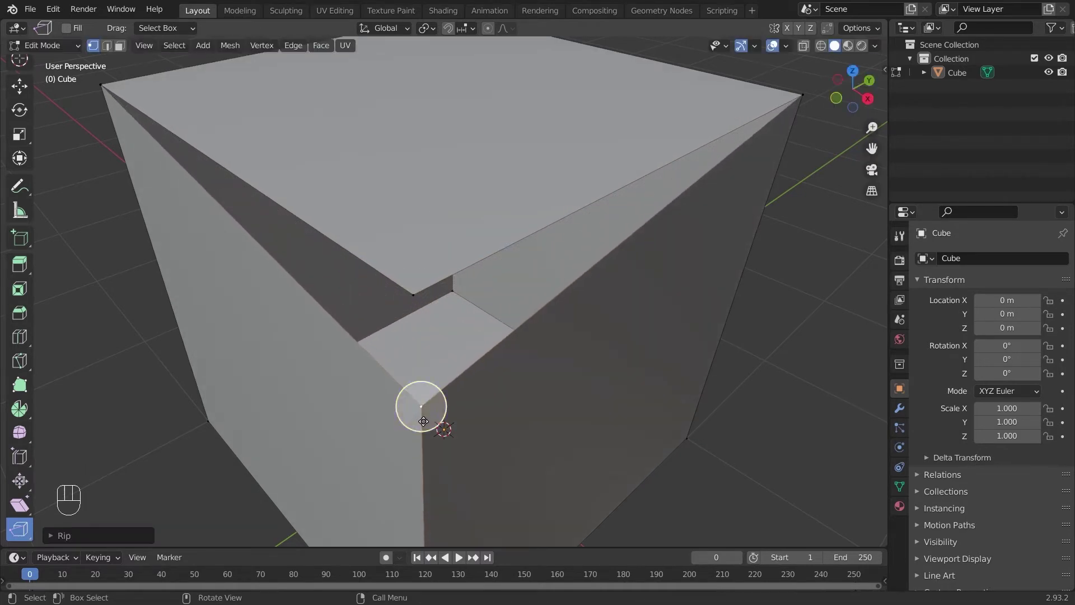
pyautogui.hotkey('ctrl', 'z')
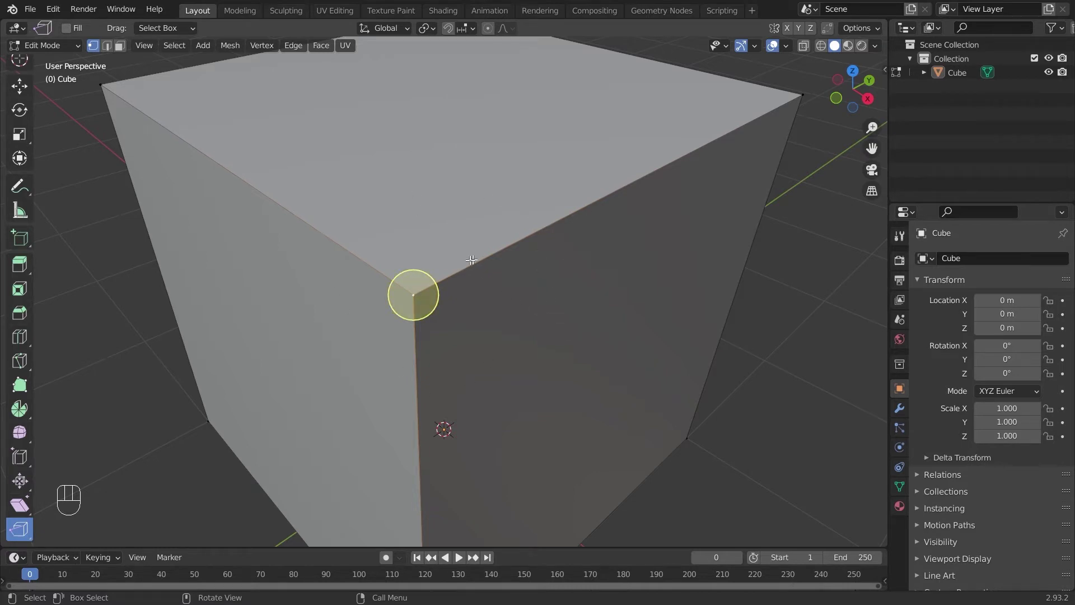
# - Switch to edge selection mode and select the cube's front top edge
pyautogui.click(107, 46)
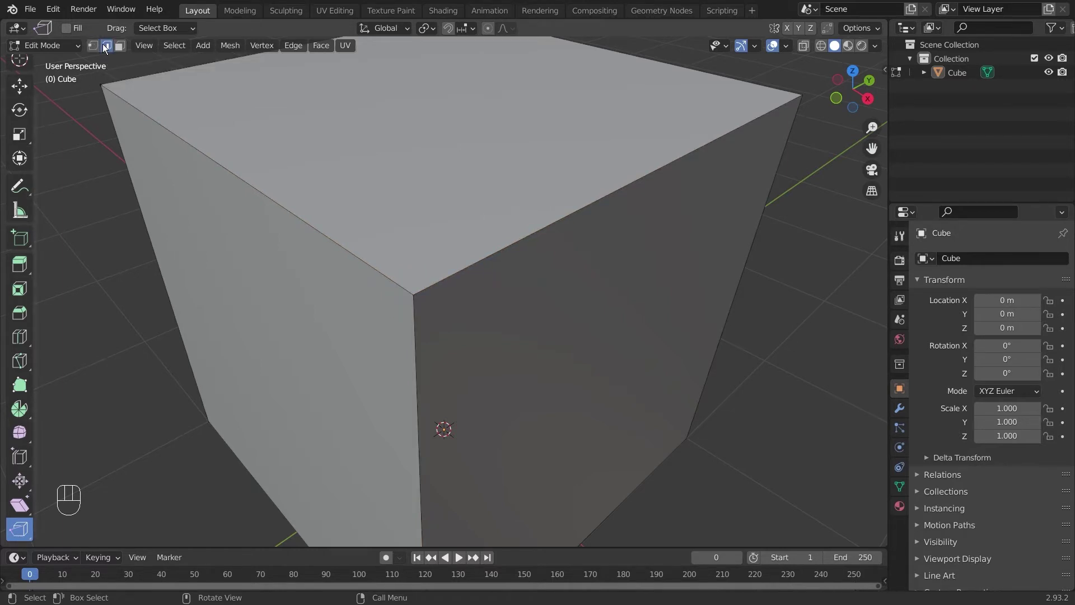
pyautogui.scroll(-4, 454, 180)
pyautogui.moveTo(583, 217); pyautogui.dragTo(471, 240, button='middle')
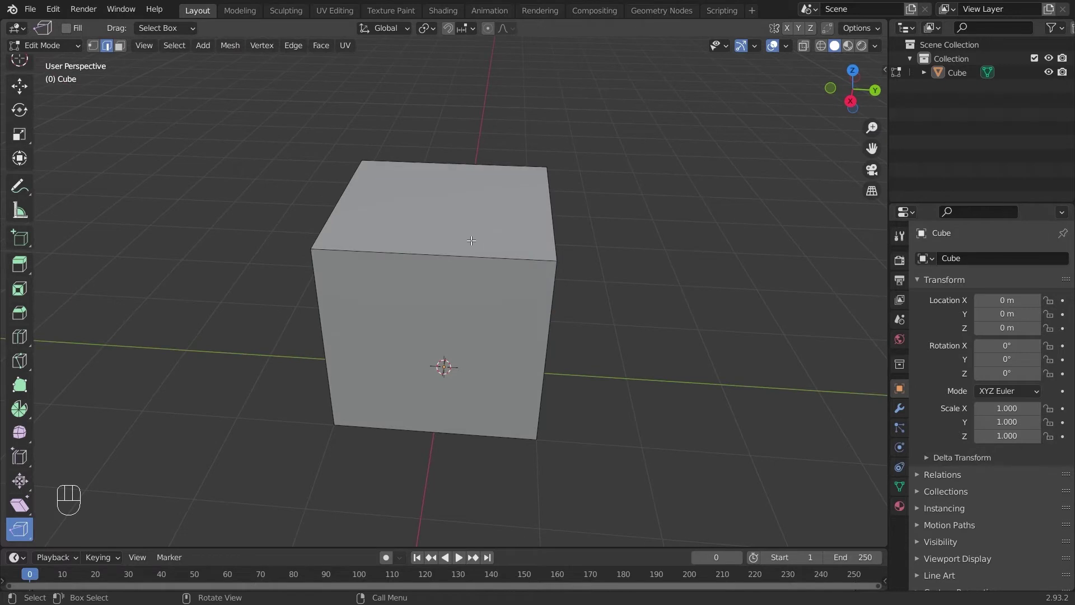
pyautogui.click(432, 253)
# - Rip the front top edge upward so the top face lifts like a lid, and undo the rip
pyautogui.scroll(3, 475, 217)
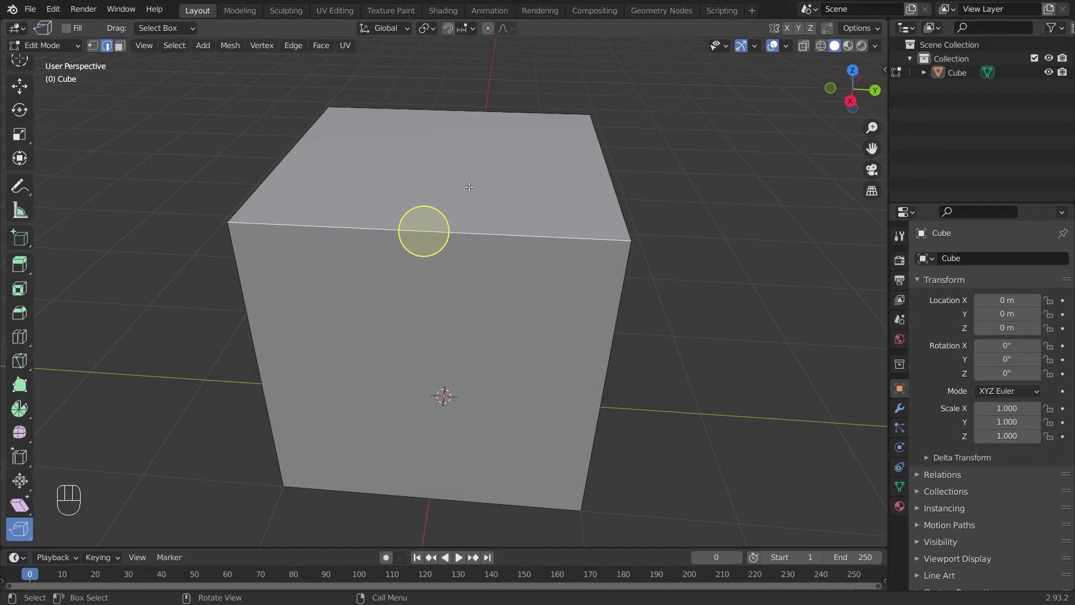
pyautogui.scroll(-1, 439, 206)
pyautogui.scroll(3, 435, 213)
pyautogui.scroll(-2, 436, 212)
pyautogui.scroll(2, 410, 173)
pyautogui.scroll(-1, 409, 156)
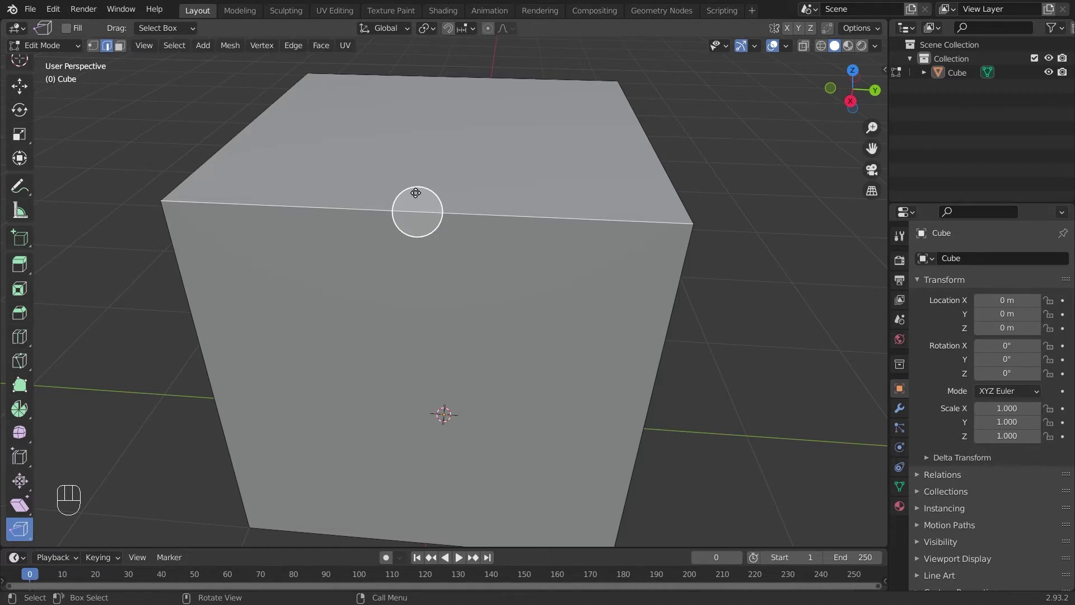
pyautogui.moveTo(417, 193); pyautogui.dragTo(407, 91)
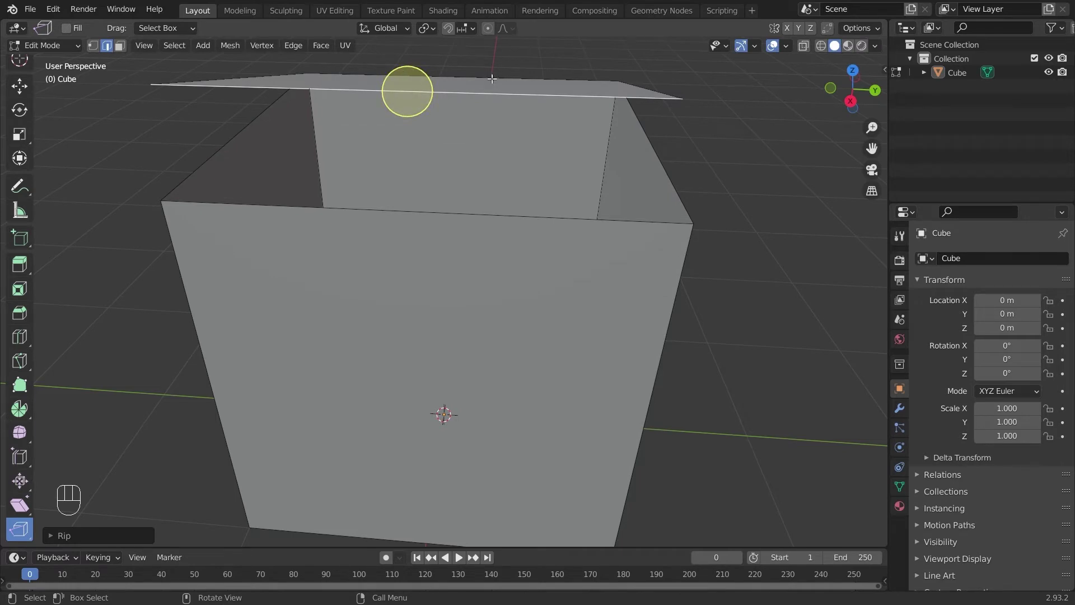
pyautogui.hotkey('ctrl', 'z')
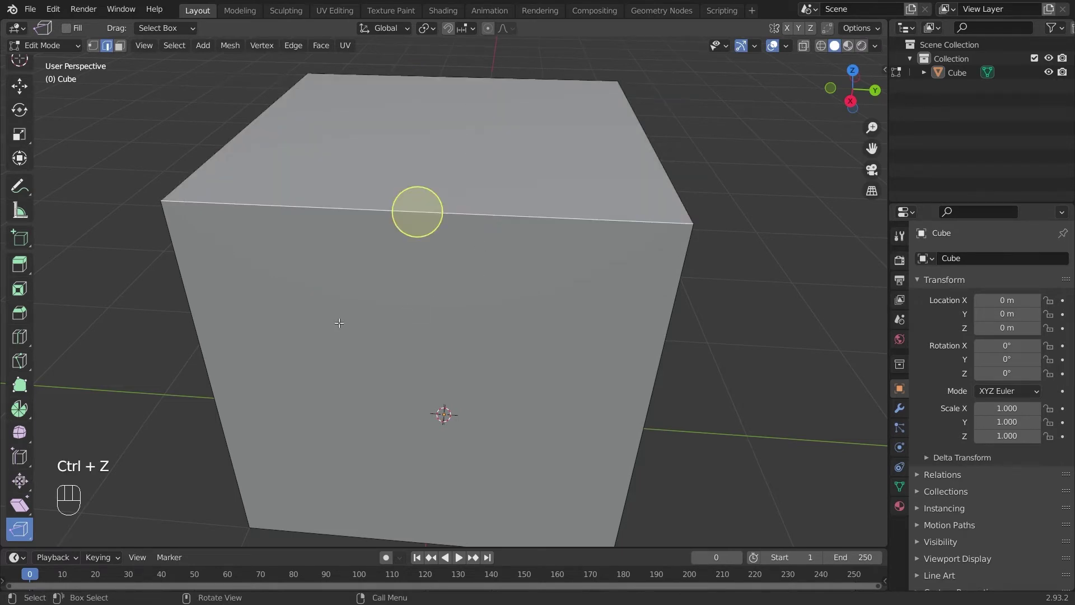
pyautogui.moveTo(415, 222); pyautogui.dragTo(460, 169, button='middle')
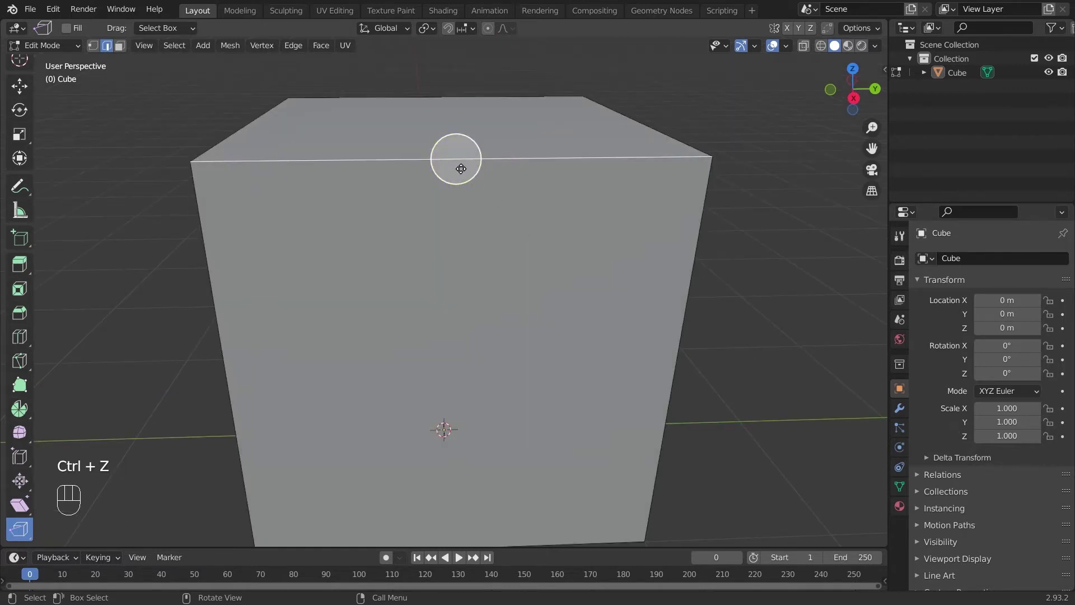
# - Rip the cube's front top edge downward so the front face separates, and undo the rip
pyautogui.moveTo(461, 168); pyautogui.dragTo(469, 320)
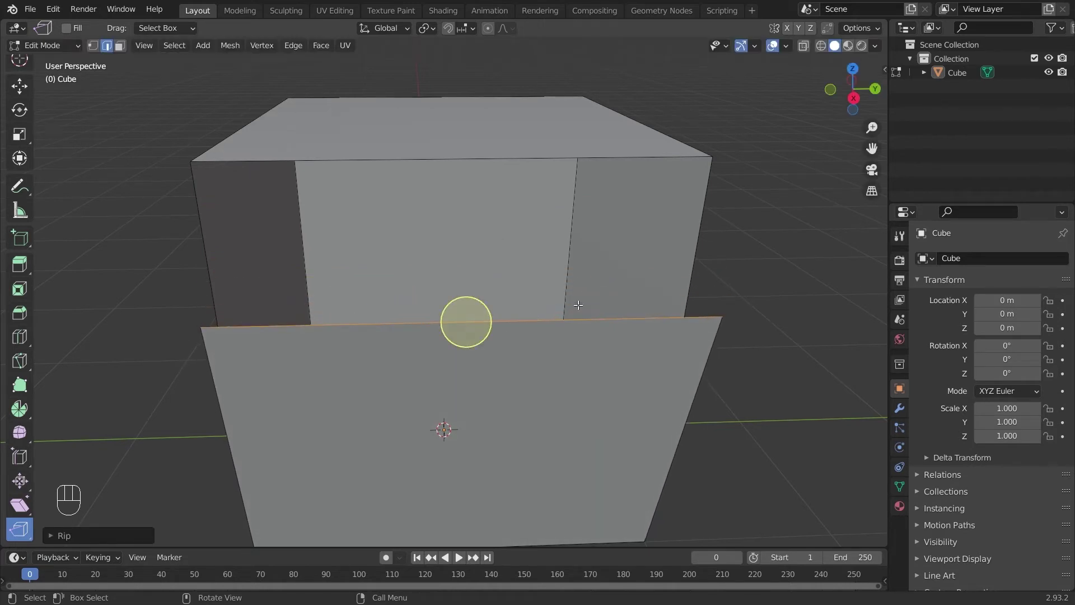
pyautogui.moveTo(577, 307); pyautogui.dragTo(497, 276, button='middle')
pyautogui.scroll(-5, 519, 290)
pyautogui.hotkey('ctrl', 'z')
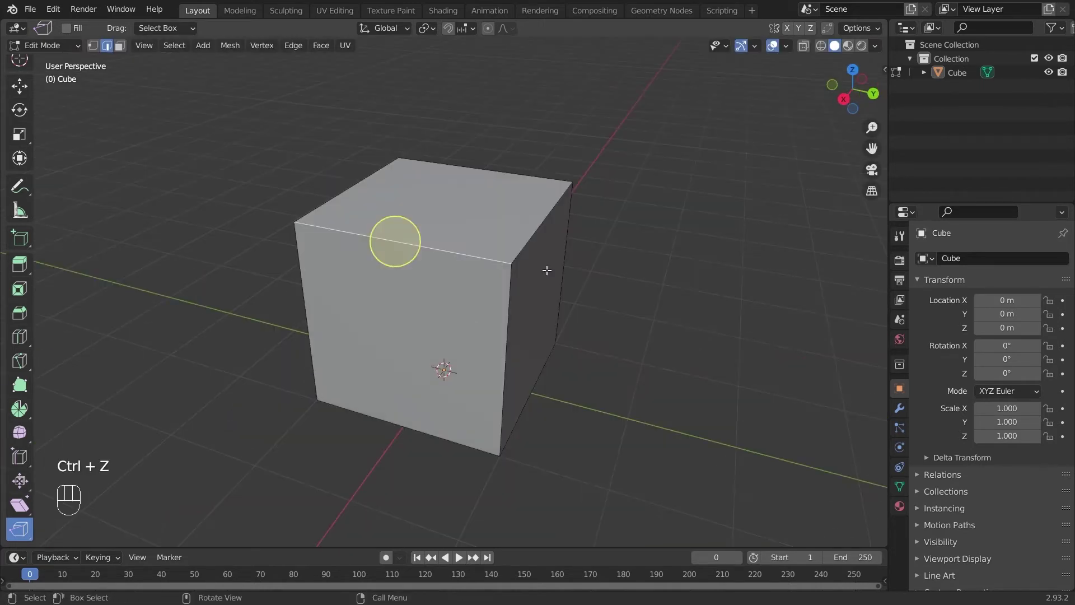
# - Rip the front top edge upward so the top face opens like a lid, and inspect the open box
pyautogui.click(406, 232)
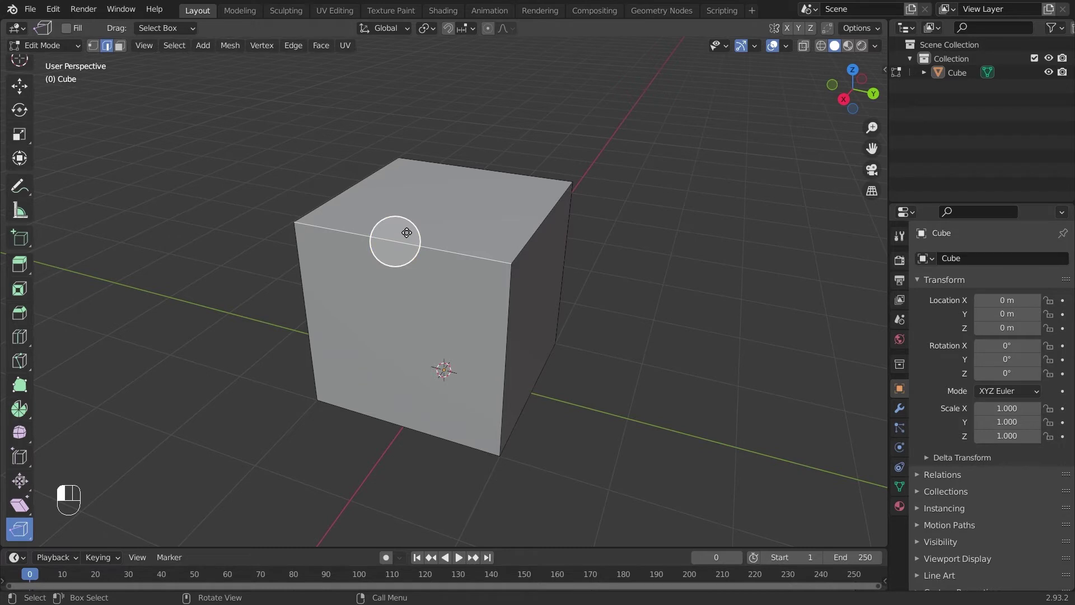
pyautogui.moveTo(406, 232); pyautogui.dragTo(431, 85)
pyautogui.moveTo(431, 84); pyautogui.dragTo(559, 177, button='middle')
pyautogui.moveTo(323, 217); pyautogui.dragTo(606, 247, button='middle')
pyautogui.moveTo(677, 245); pyautogui.dragTo(476, 204, button='middle')
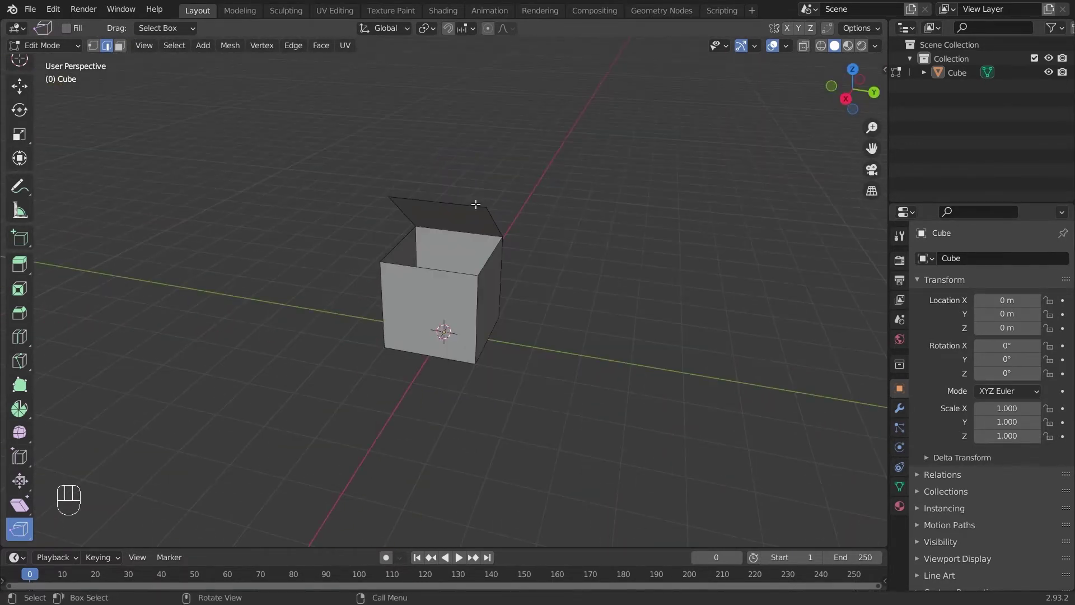
# - Activate the Rip Edge tool and replace all of the ripped geometry with a new cube
pyautogui.click(19, 528)
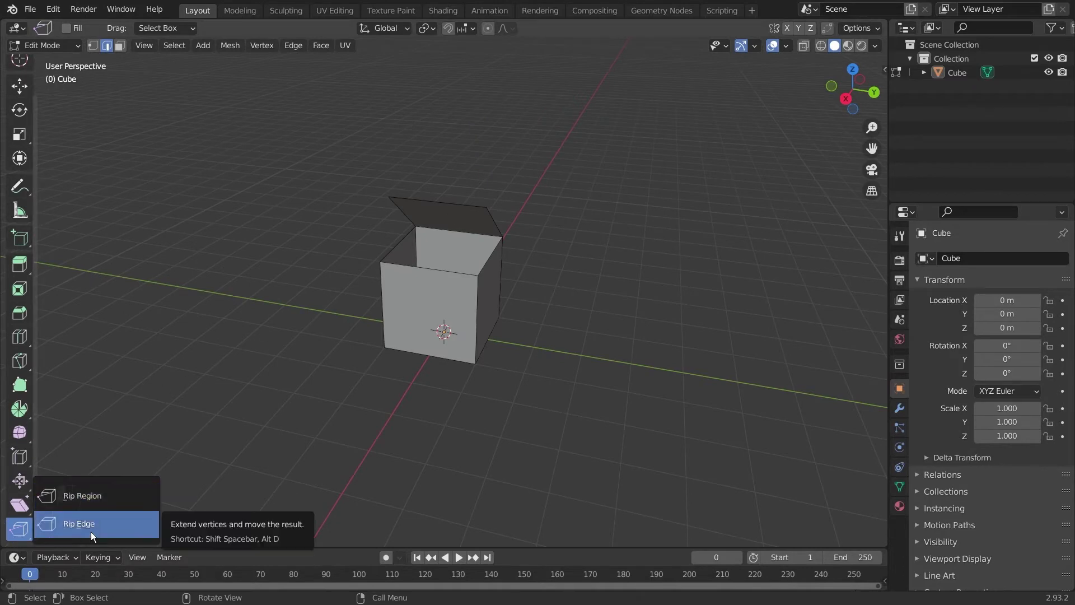
pyautogui.click(90, 532)
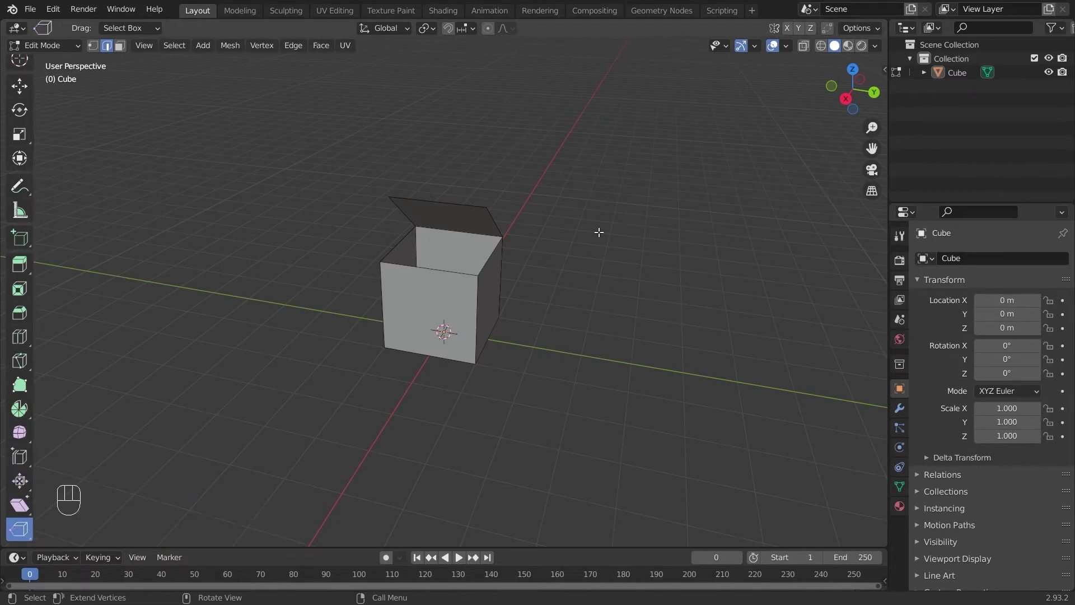
pyautogui.press('a')
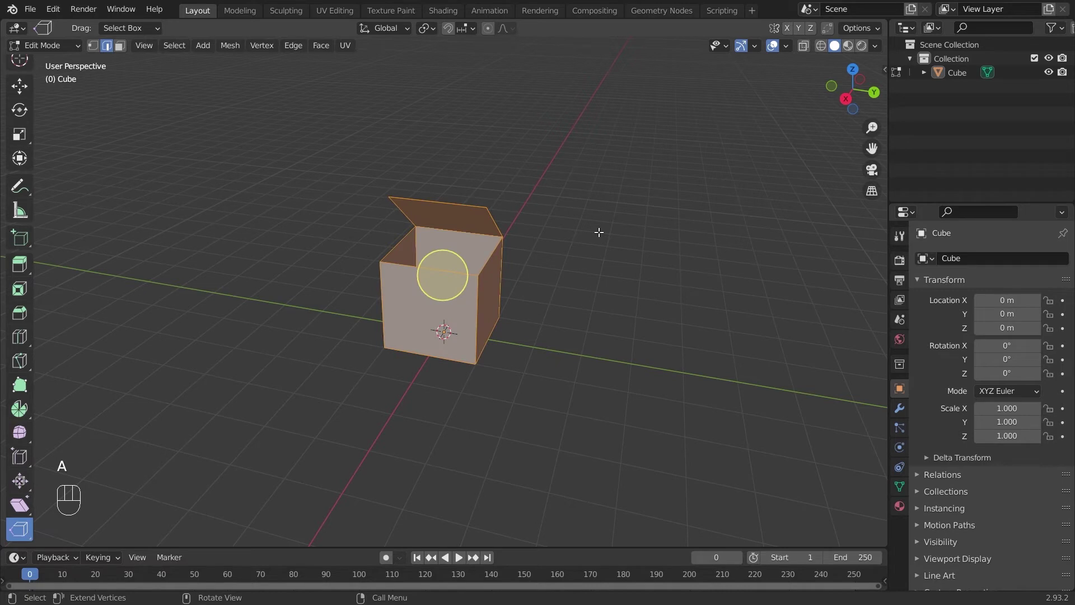
pyautogui.press('Delete')
pyautogui.click(599, 232)
pyautogui.hotkey('shift', 'a')
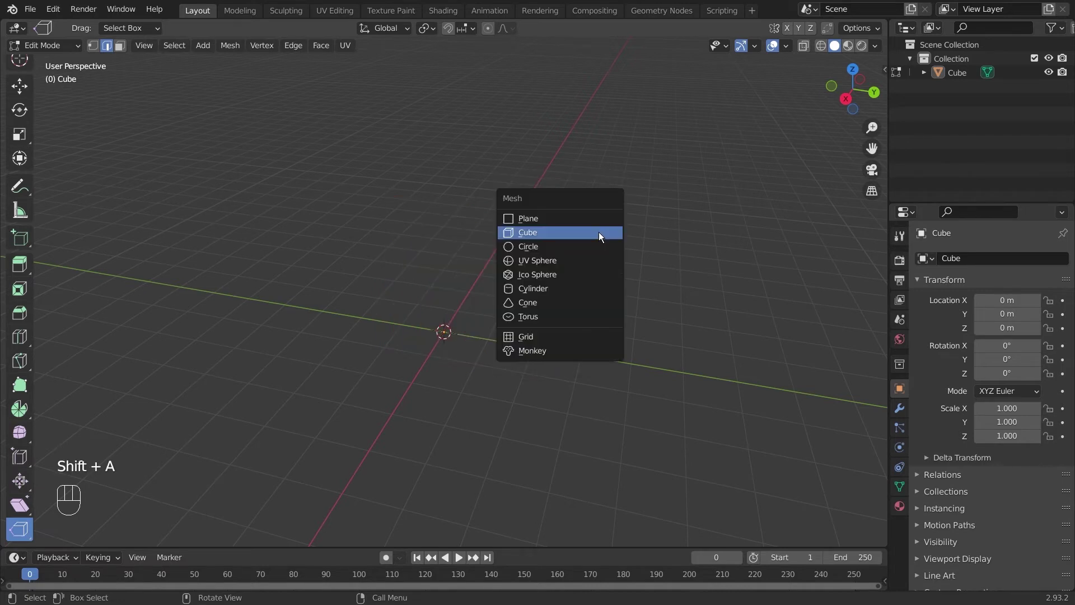
pyautogui.click(600, 232)
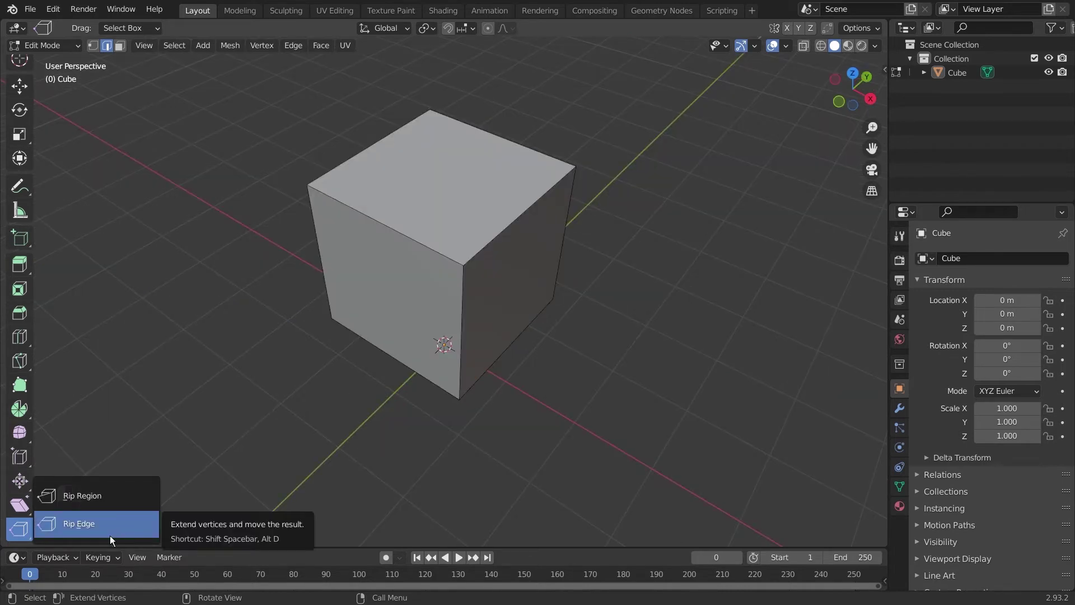
# - With the Rip Edge tool active, select the cube's top edge on the positive Y side in top view
pyautogui.click(100, 493)
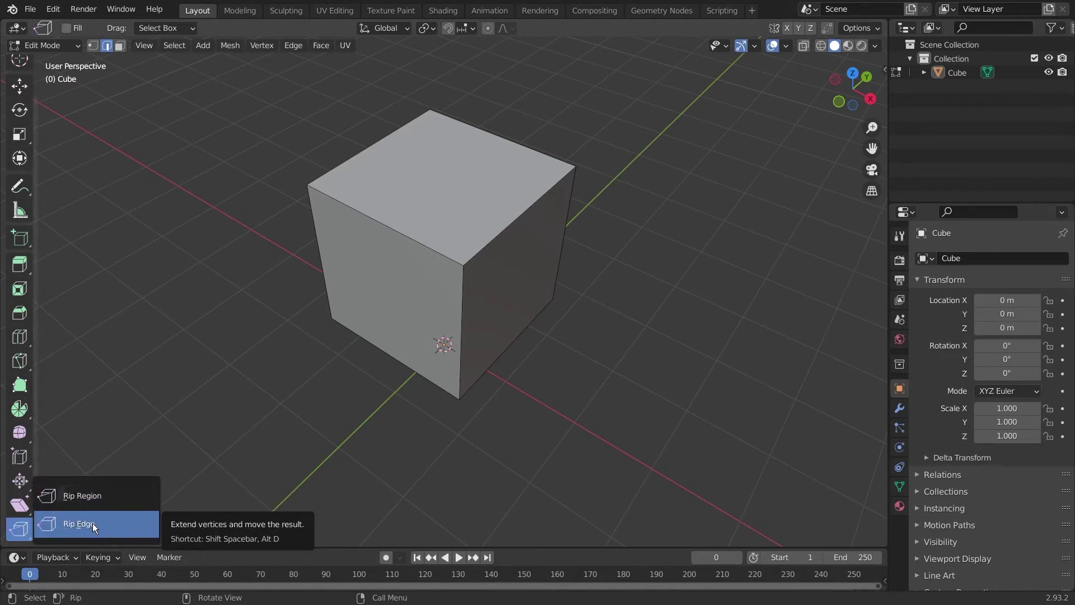
pyautogui.click(93, 523)
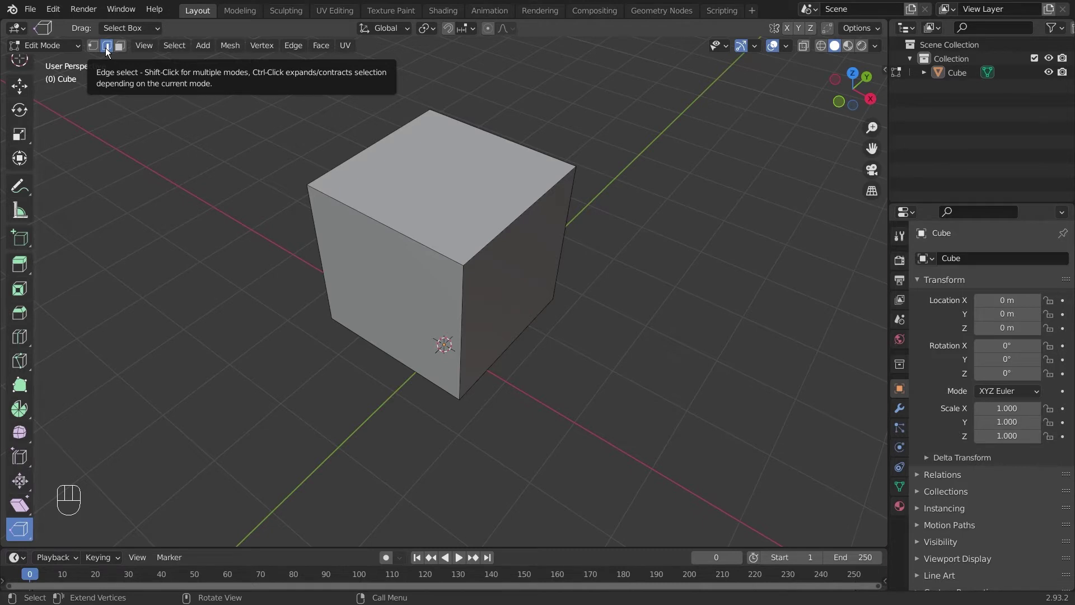
pyautogui.moveTo(436, 241); pyautogui.dragTo(625, 212, button='middle')
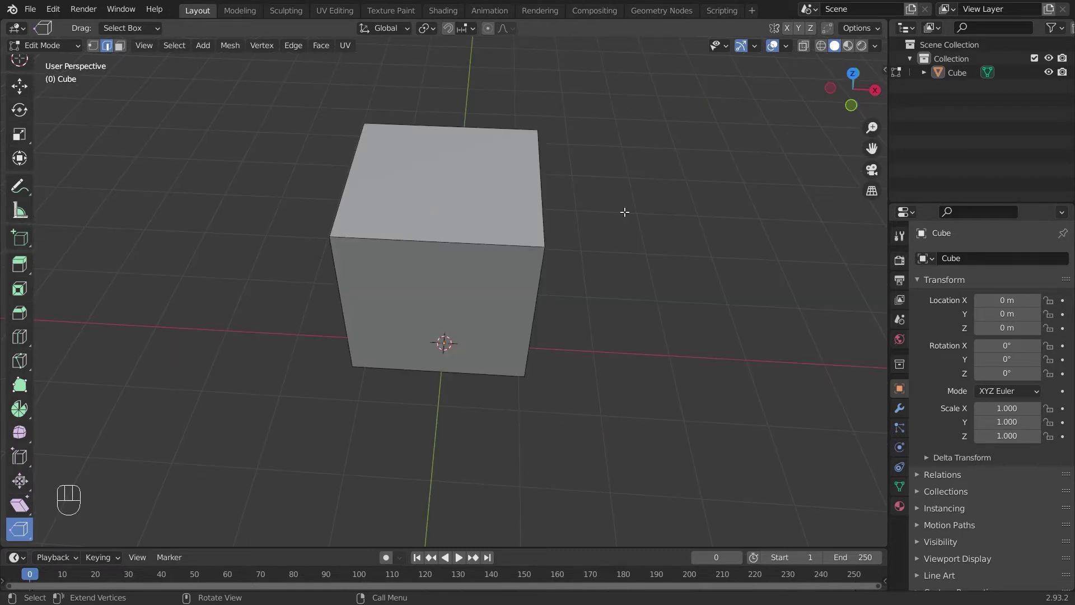
pyautogui.press('KP_7')
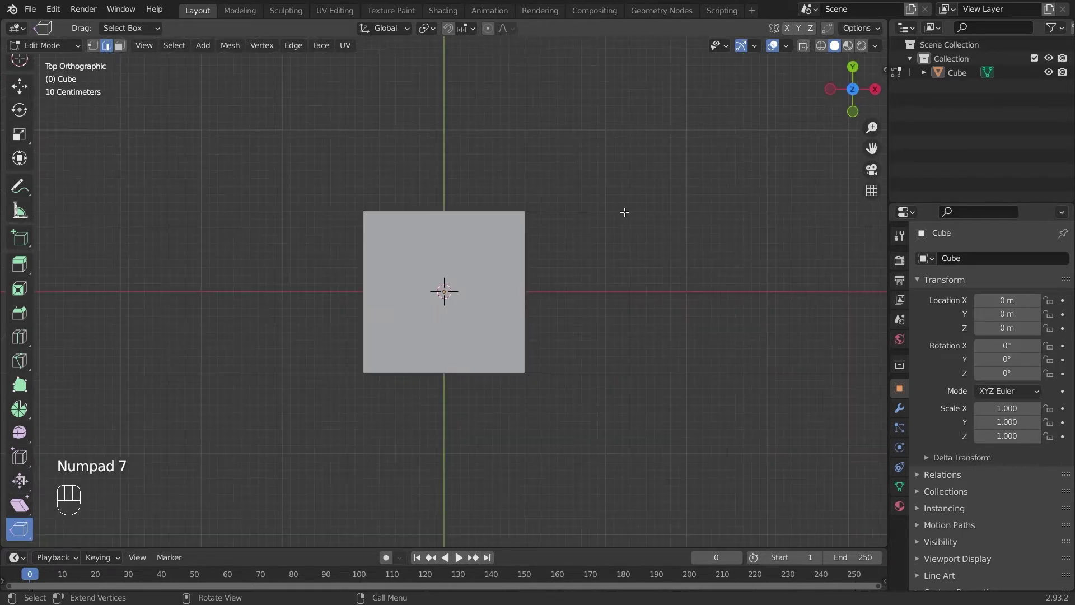
pyautogui.click(450, 210)
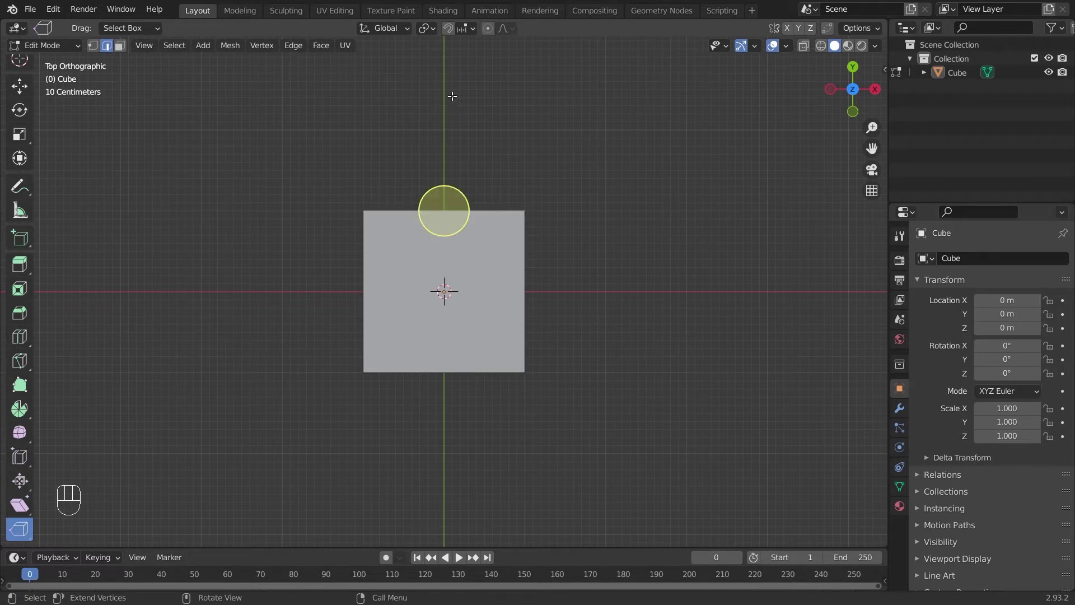
# - Extend the selected edge outward along the Y axis and undo it, and repeat the extension without an axis constraint, undoing it too
pyautogui.scroll(-1, 476, 129)
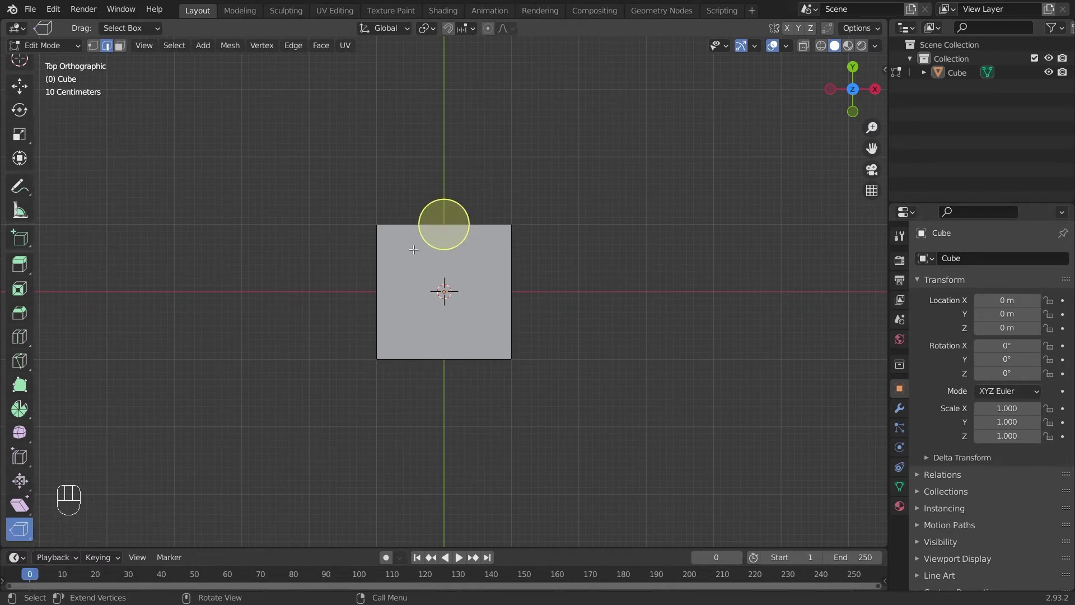
pyautogui.click(446, 206)
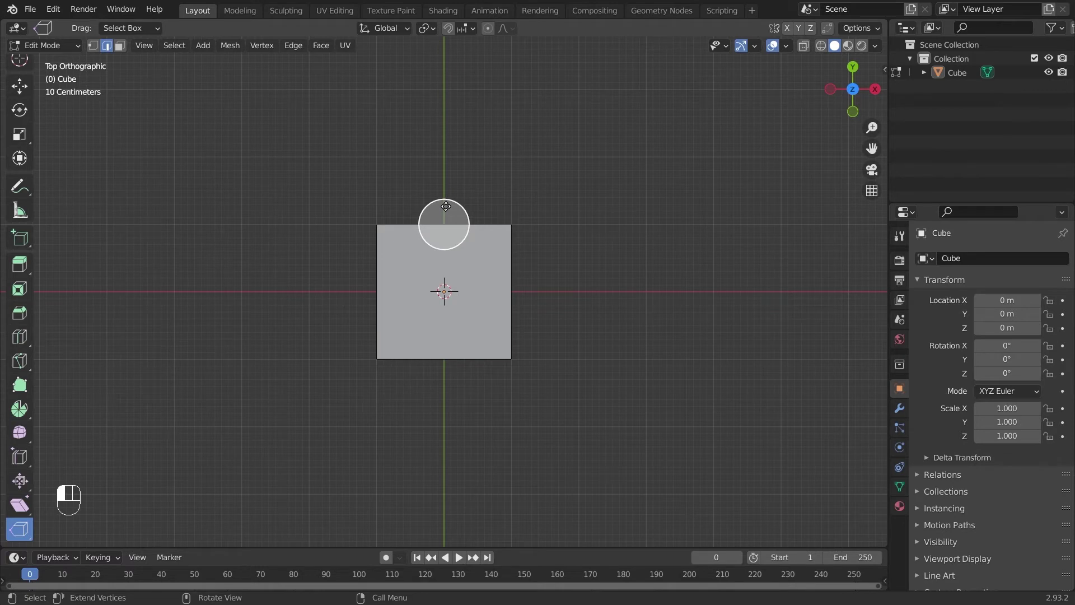
pyautogui.moveTo(445, 206); pyautogui.dragTo(437, 73)
pyautogui.press('y')
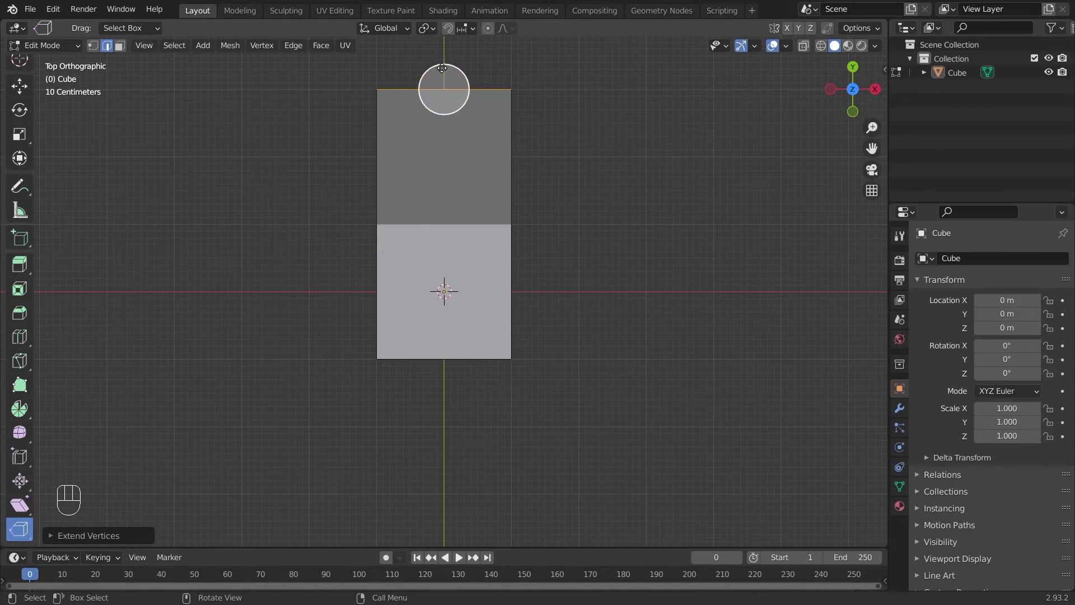
pyautogui.hotkey('ctrl', 'z')
pyautogui.moveTo(448, 215); pyautogui.dragTo(450, 84)
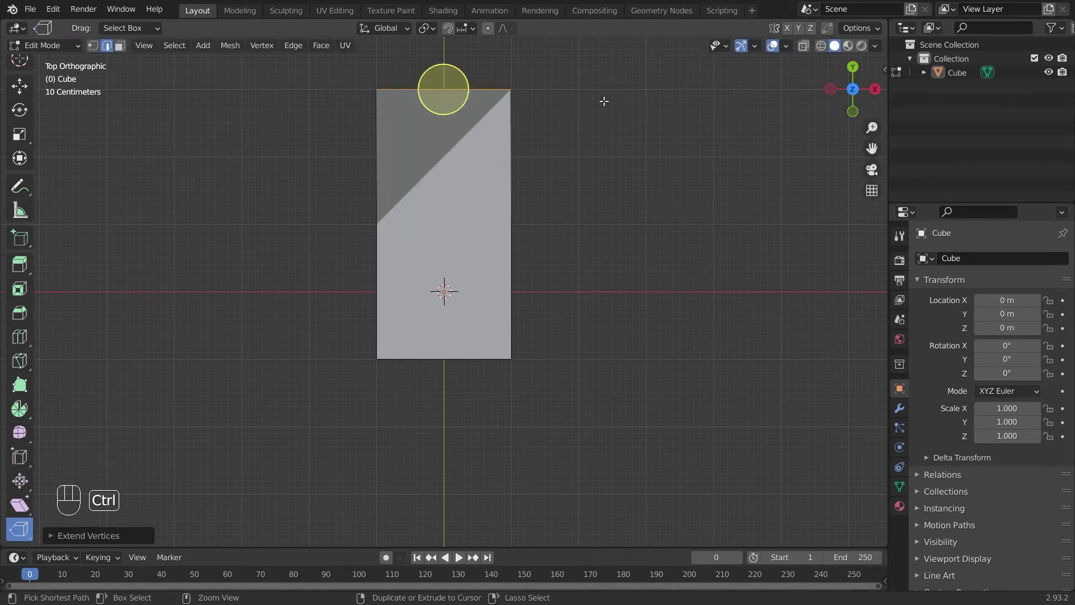
pyautogui.hotkey('ctrl', 'z')
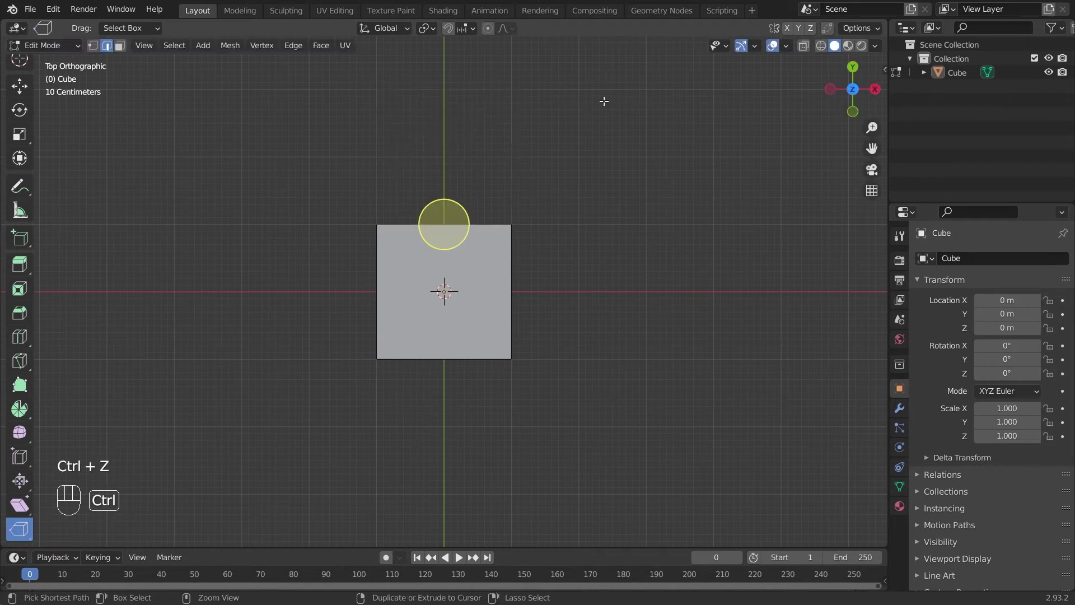
# - Turn on increment snapping, extend the selected edge outward in Y by about one cube length, and deselect it
pyautogui.click(472, 29)
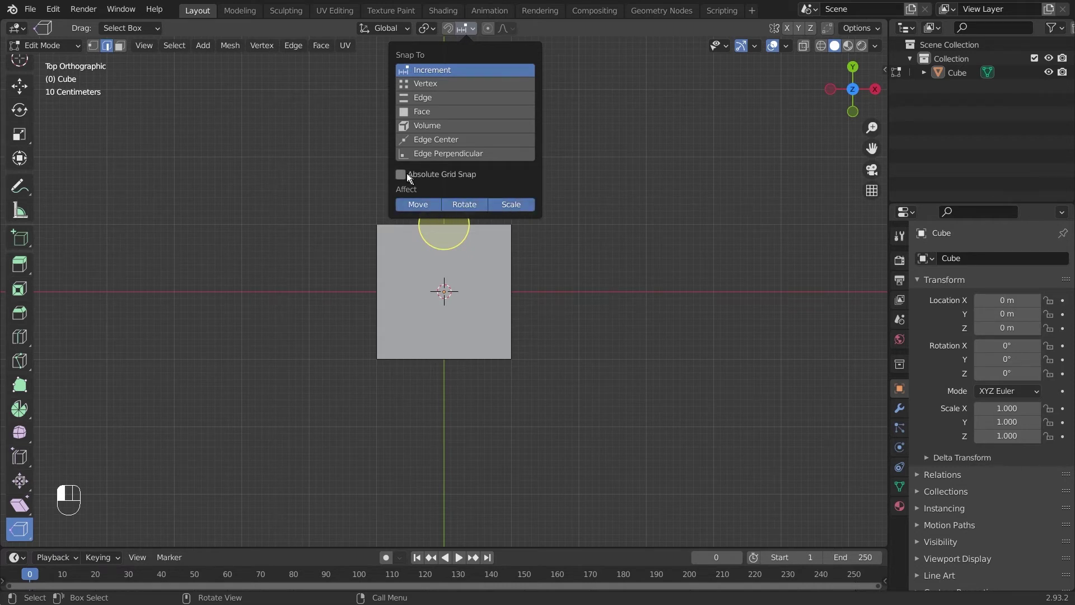
pyautogui.hotkey('ctrl', 'z')
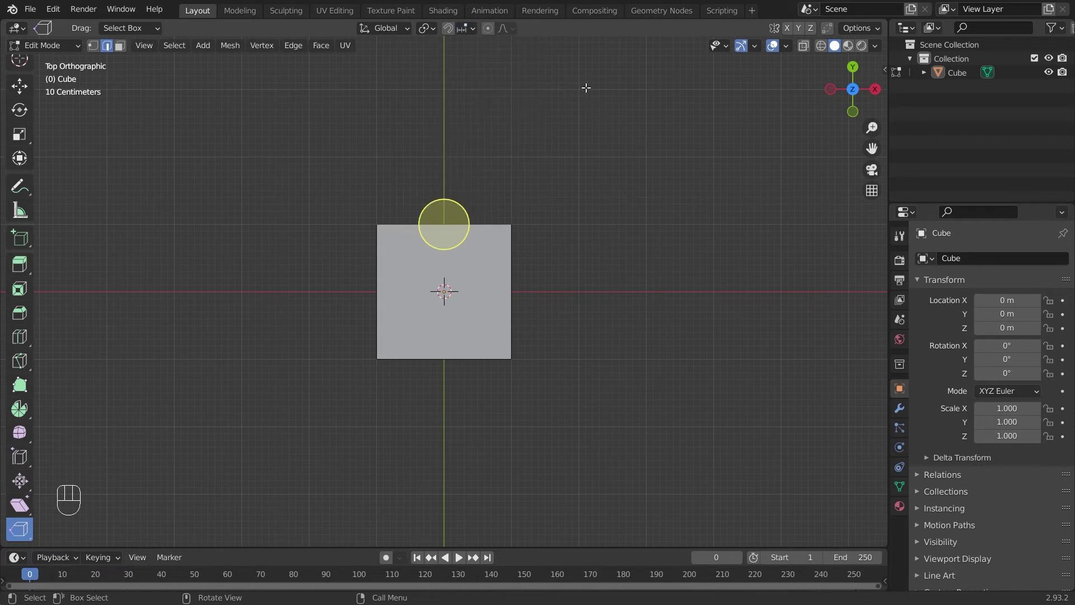
pyautogui.click(447, 29)
pyautogui.moveTo(458, 212); pyautogui.dragTo(457, 45)
pyautogui.scroll(-2, 580, 269)
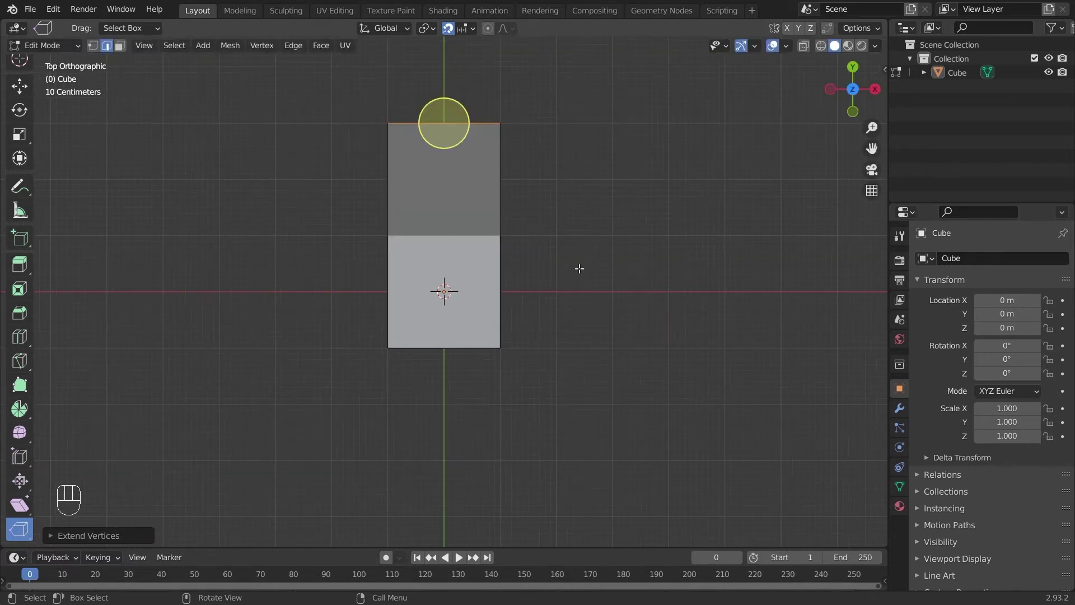
pyautogui.click(579, 268)
# - Examine the overhanging extension from several angles and select the cube's opposite top edge with the selection tool
pyautogui.moveTo(642, 302); pyautogui.dragTo(506, 185, button='middle')
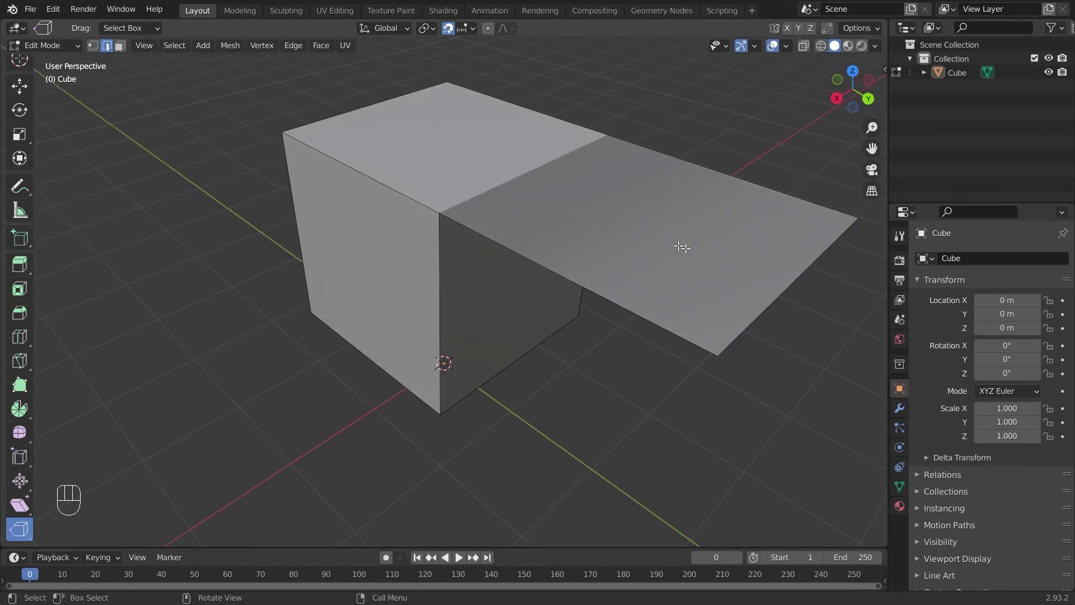
pyautogui.moveTo(582, 228); pyautogui.dragTo(565, 247, button='middle')
pyautogui.scroll(-4, 565, 246)
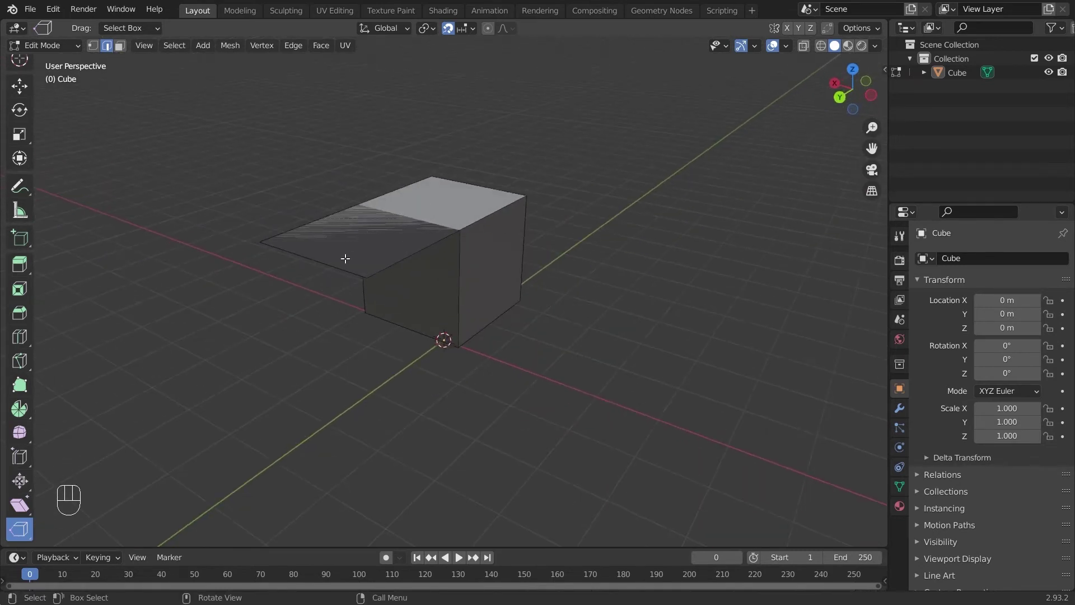
pyautogui.moveTo(347, 257); pyautogui.dragTo(391, 252, button='middle')
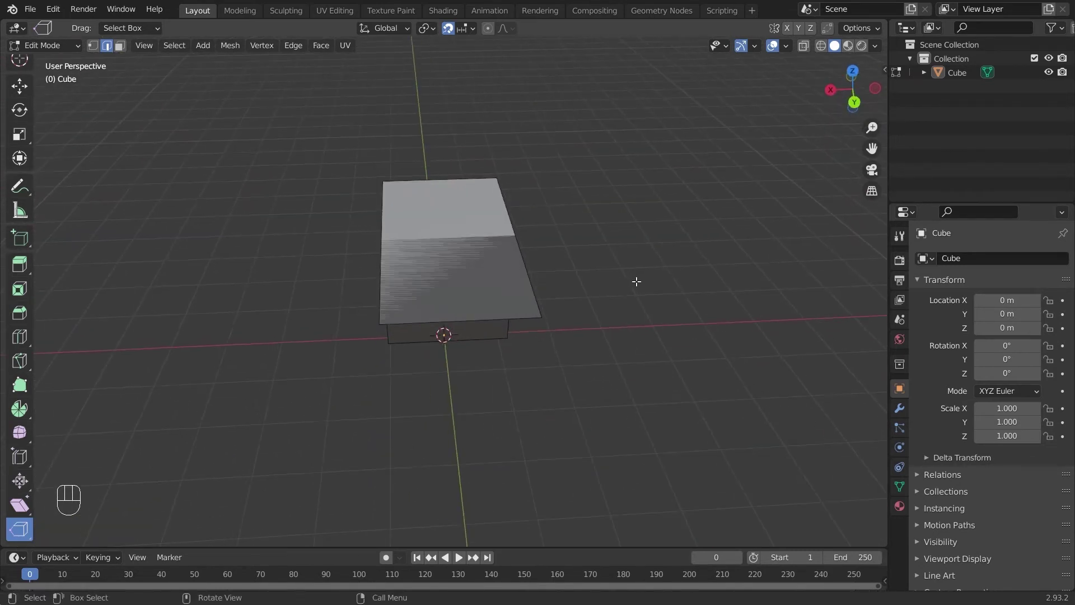
pyautogui.moveTo(636, 283); pyautogui.dragTo(605, 197, button='middle')
pyautogui.press('w')
pyautogui.click(474, 225)
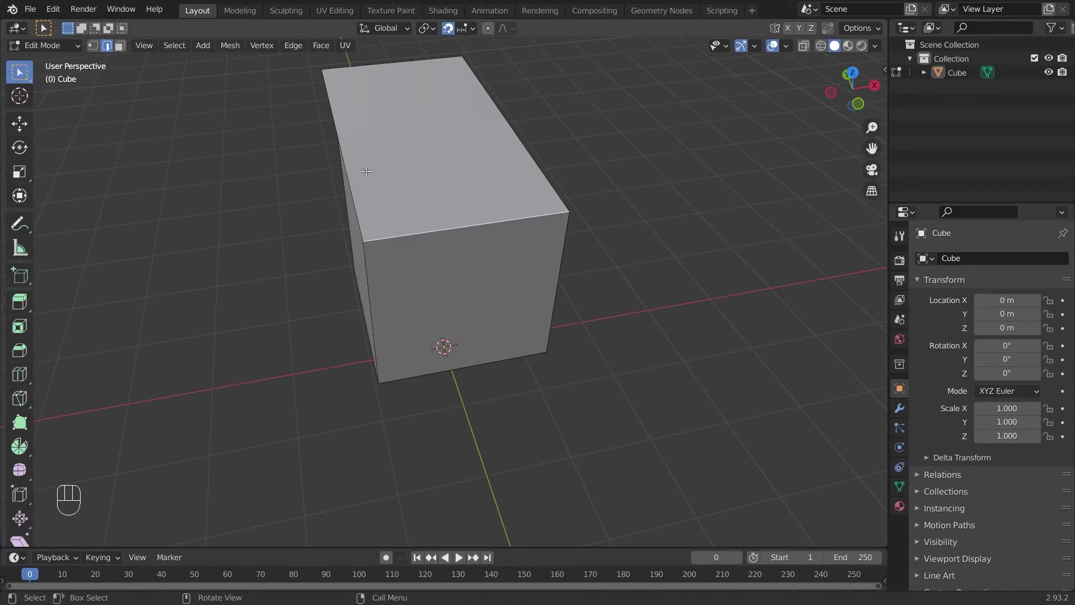
pyautogui.moveTo(365, 171); pyautogui.dragTo(548, 223, button='middle')
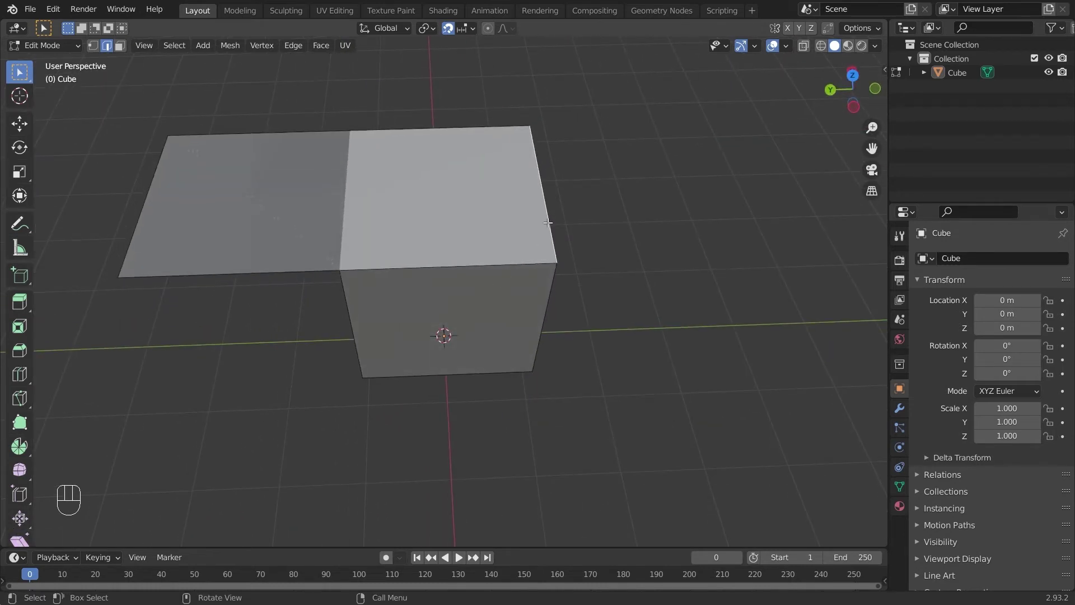
pyautogui.moveTo(664, 149); pyautogui.dragTo(473, 185, button='middle')
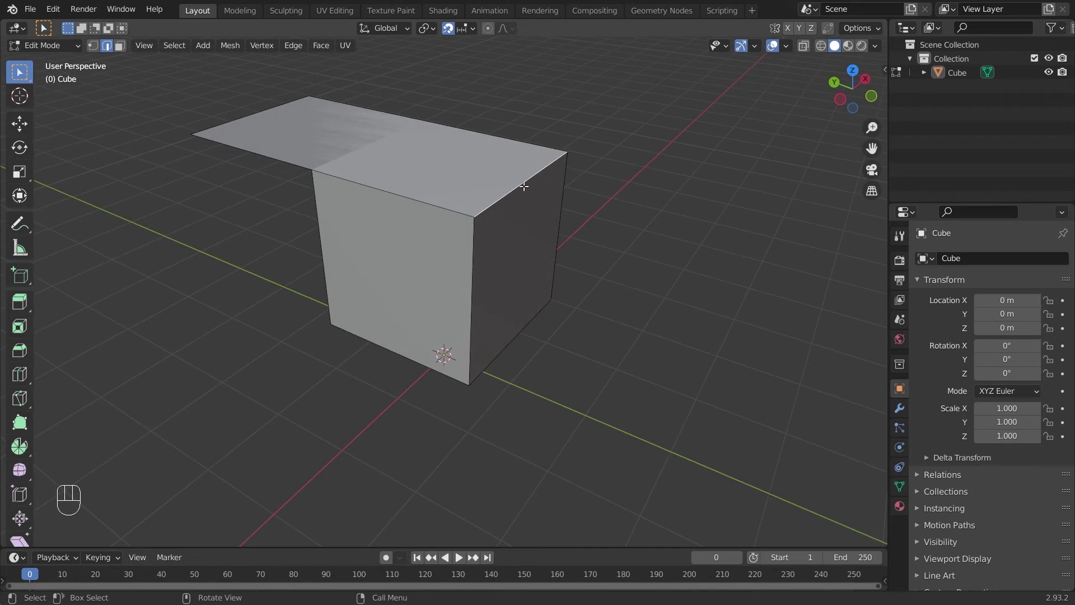
pyautogui.moveTo(474, 162); pyautogui.dragTo(328, 249, button='middle')
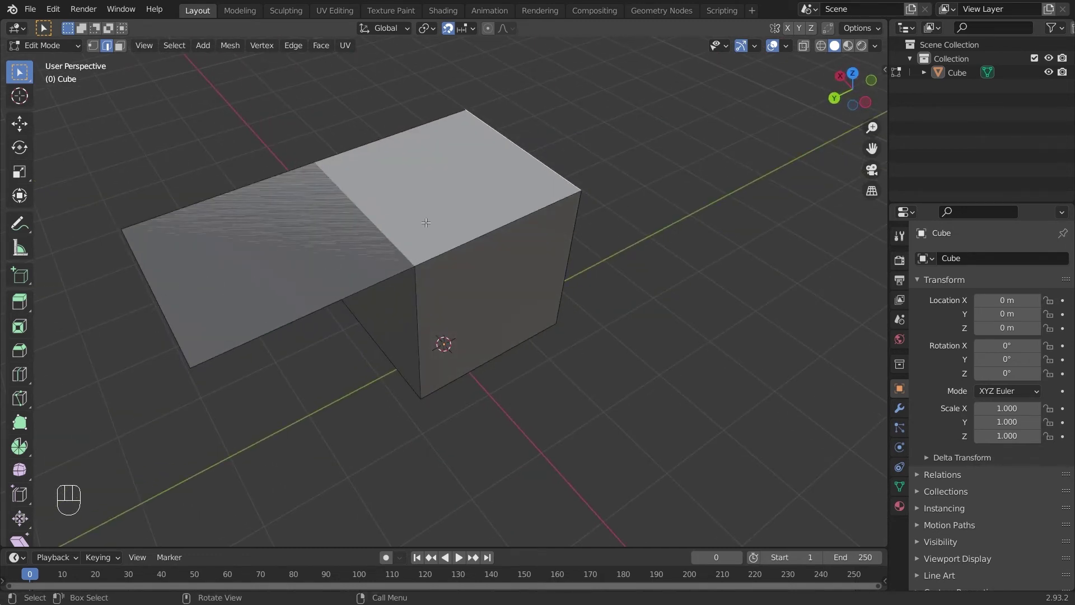
# - Switch to face selection mode and select the extended top face and the side face beneath it to check their extents, then deselect
pyautogui.click(119, 45)
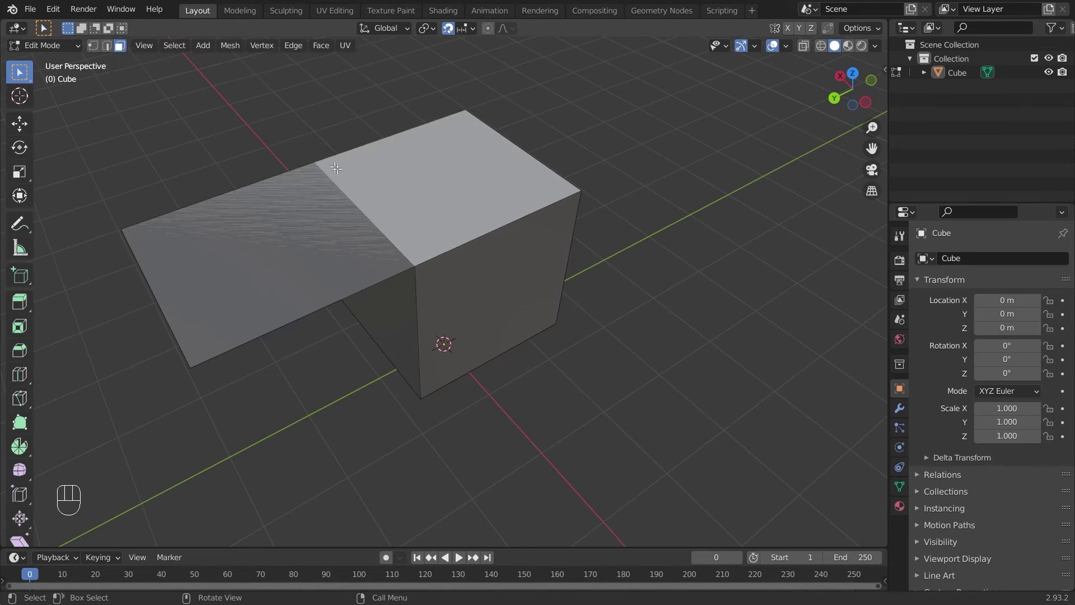
pyautogui.click(428, 192)
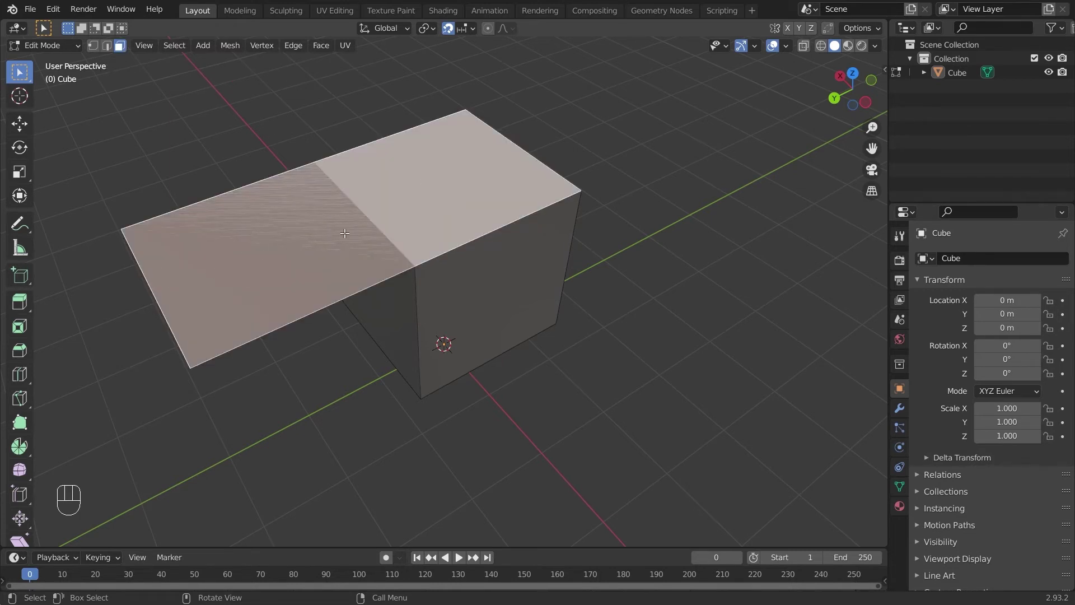
pyautogui.moveTo(345, 234); pyautogui.dragTo(566, 173, button='middle')
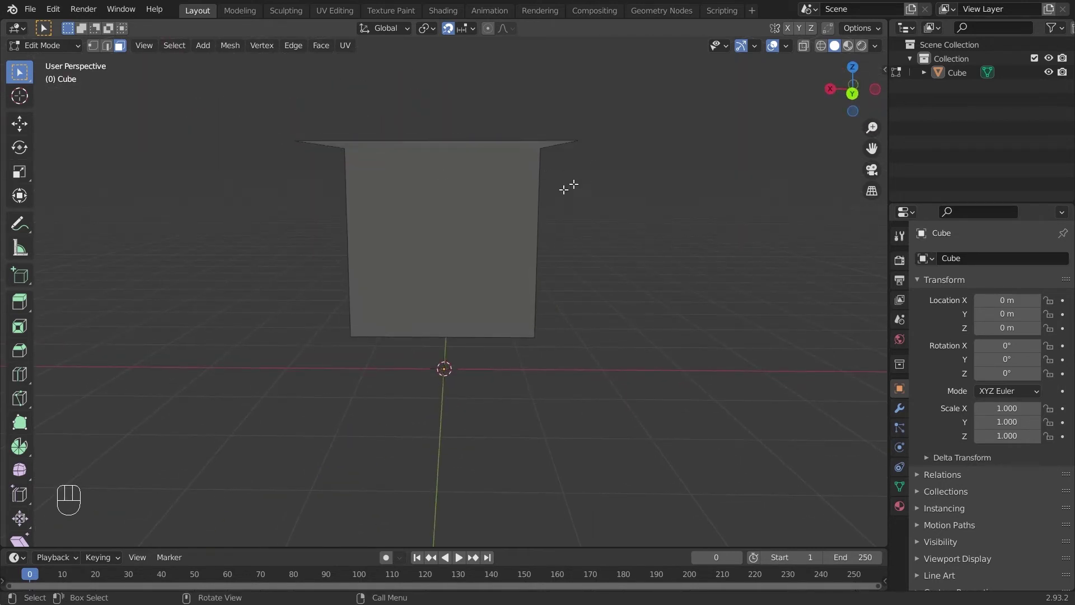
pyautogui.moveTo(471, 216); pyautogui.dragTo(449, 168, button='middle')
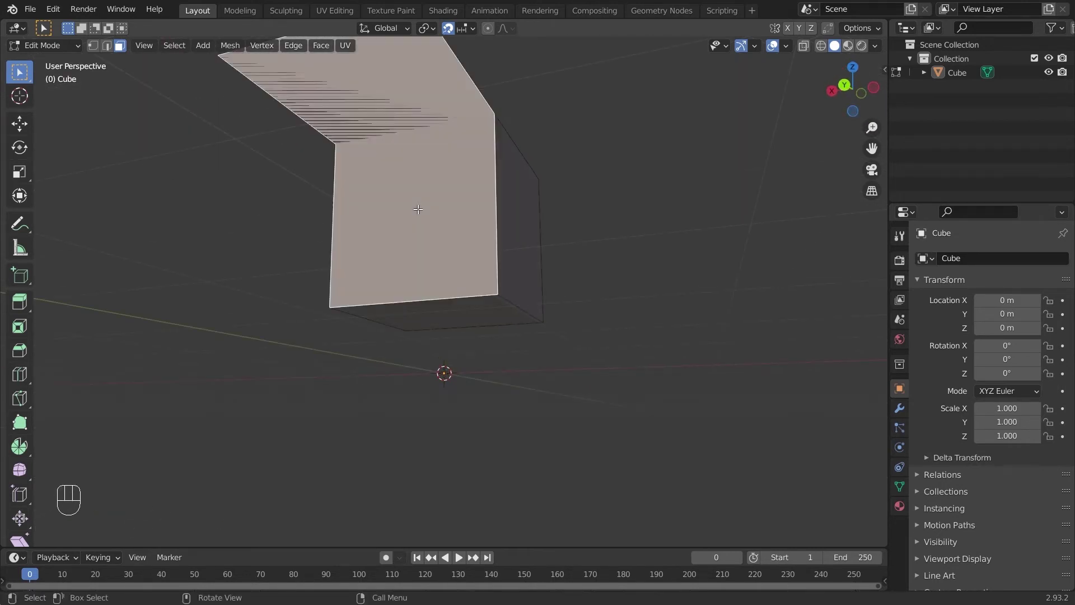
pyautogui.moveTo(406, 140); pyautogui.dragTo(517, 147, button='middle')
pyautogui.click(314, 291)
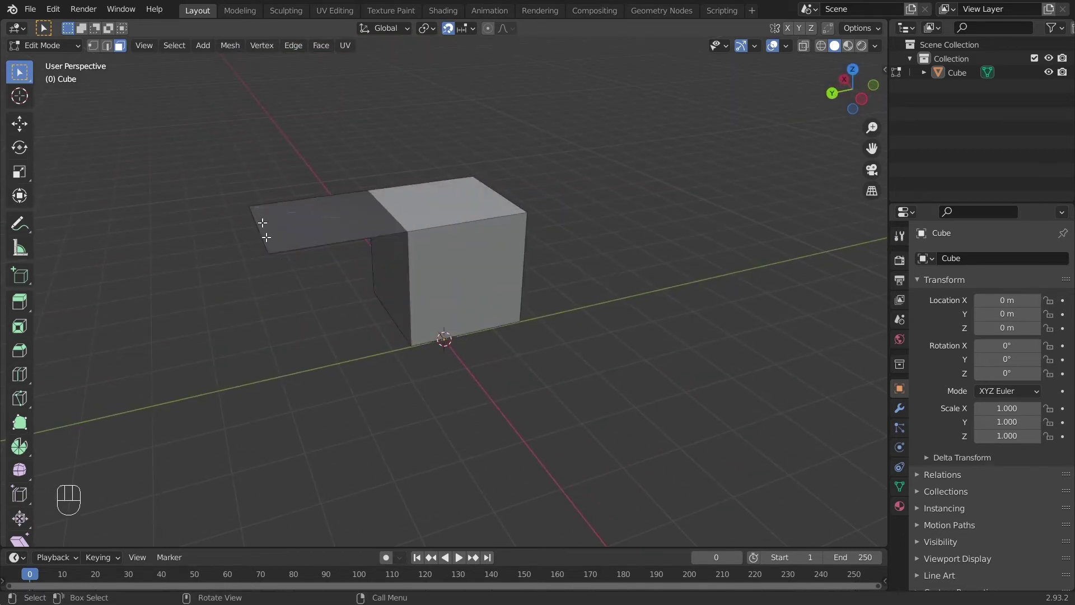
pyautogui.moveTo(469, 295); pyautogui.dragTo(538, 231, button='middle')
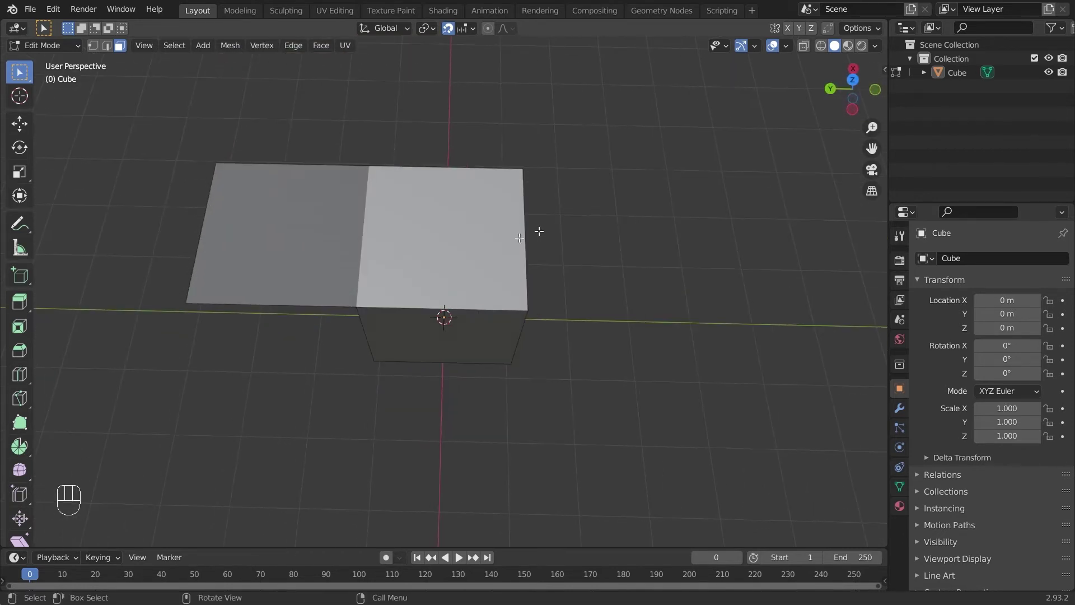
# - Delete the extended top face, including the part that covers the cube's opening
pyautogui.click(476, 234)
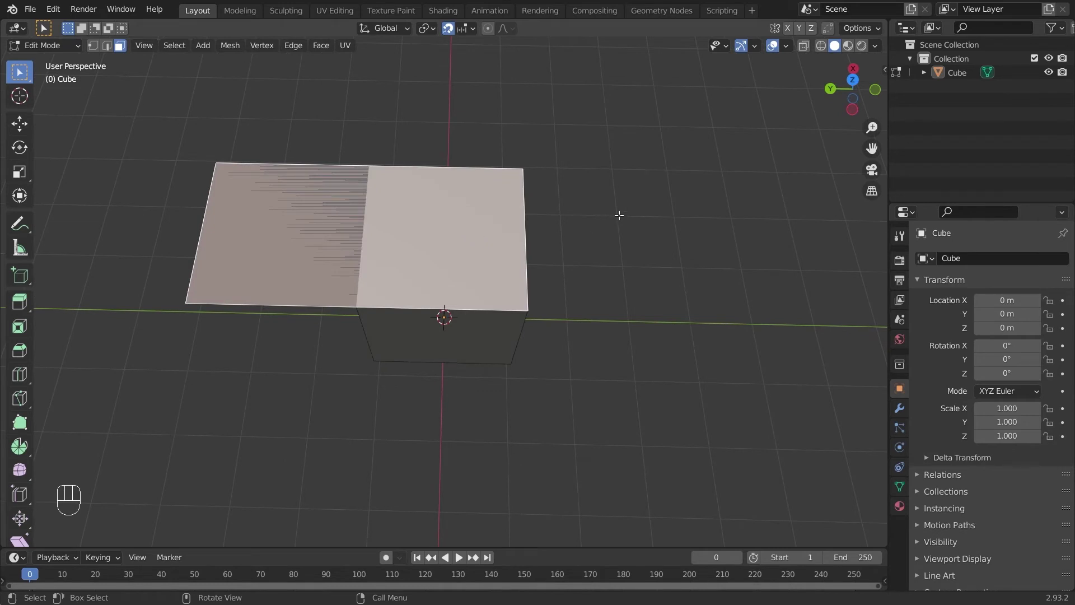
pyautogui.press('Delete')
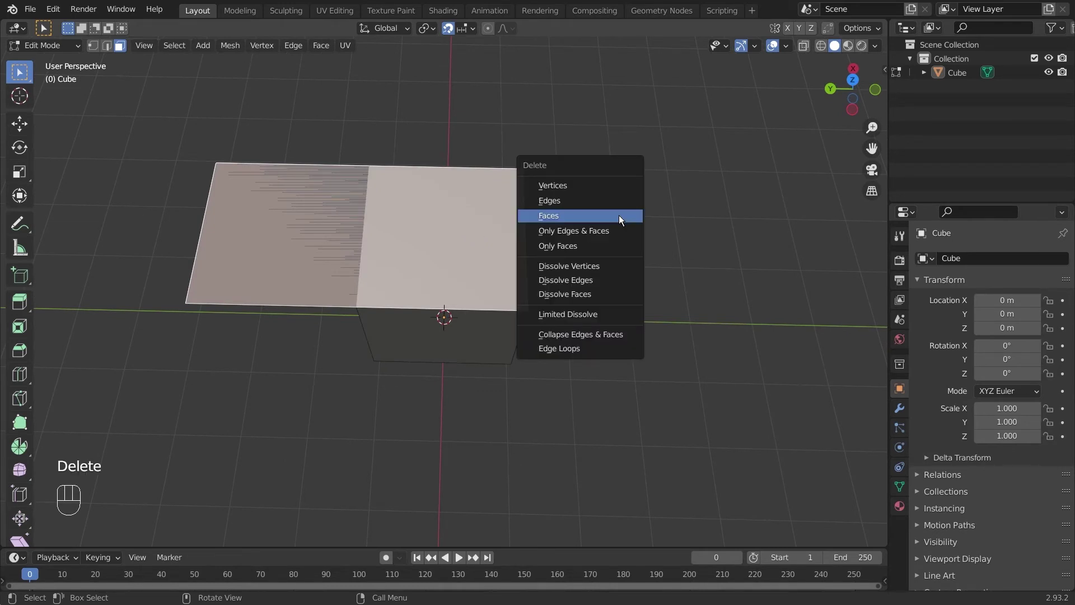
pyautogui.click(619, 215)
# - Examine the open-topped cube and its remaining overhanging flap from above, the front and the opposite side
pyautogui.moveTo(314, 187); pyautogui.dragTo(401, 228, button='middle')
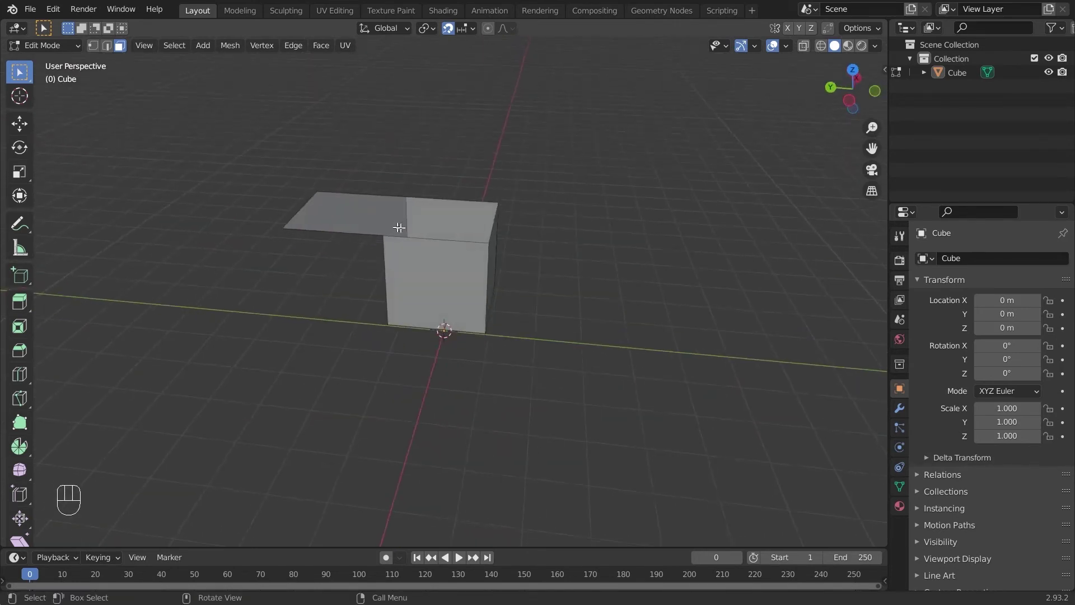
pyautogui.scroll(2, 414, 224)
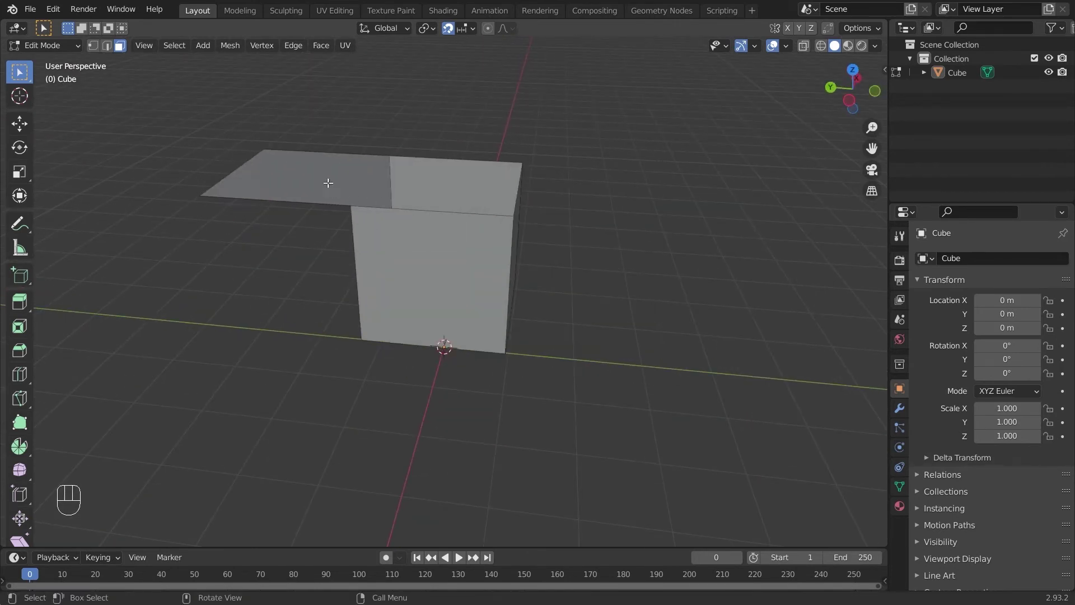
pyautogui.moveTo(326, 183); pyautogui.dragTo(439, 192, button='middle')
pyautogui.moveTo(579, 242); pyautogui.dragTo(489, 194, button='middle')
pyautogui.moveTo(425, 168); pyautogui.dragTo(619, 270, button='middle')
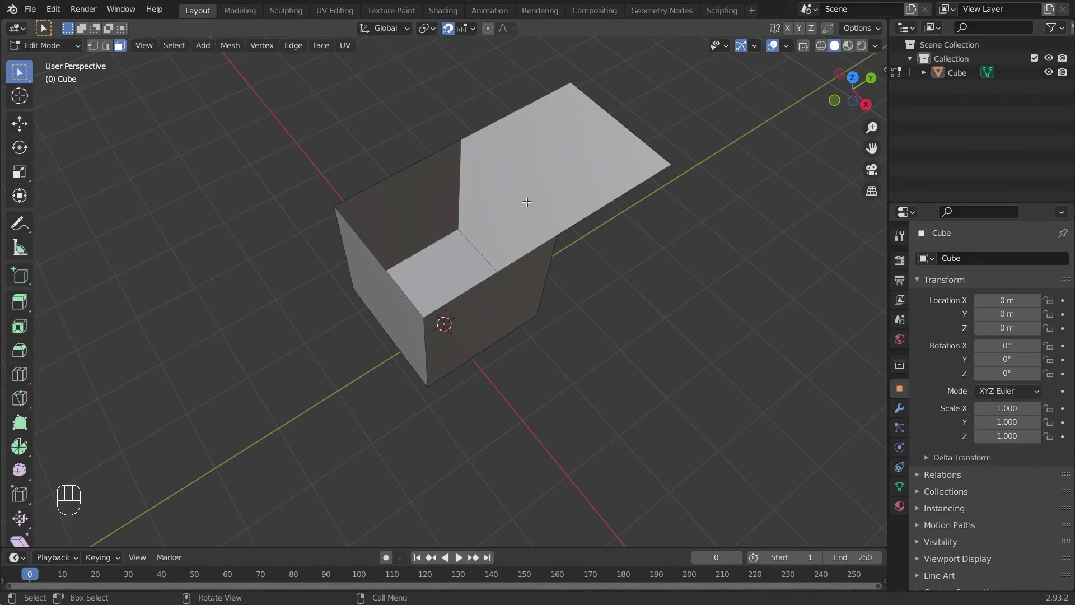
pyautogui.moveTo(527, 202); pyautogui.dragTo(554, 156, button='middle')
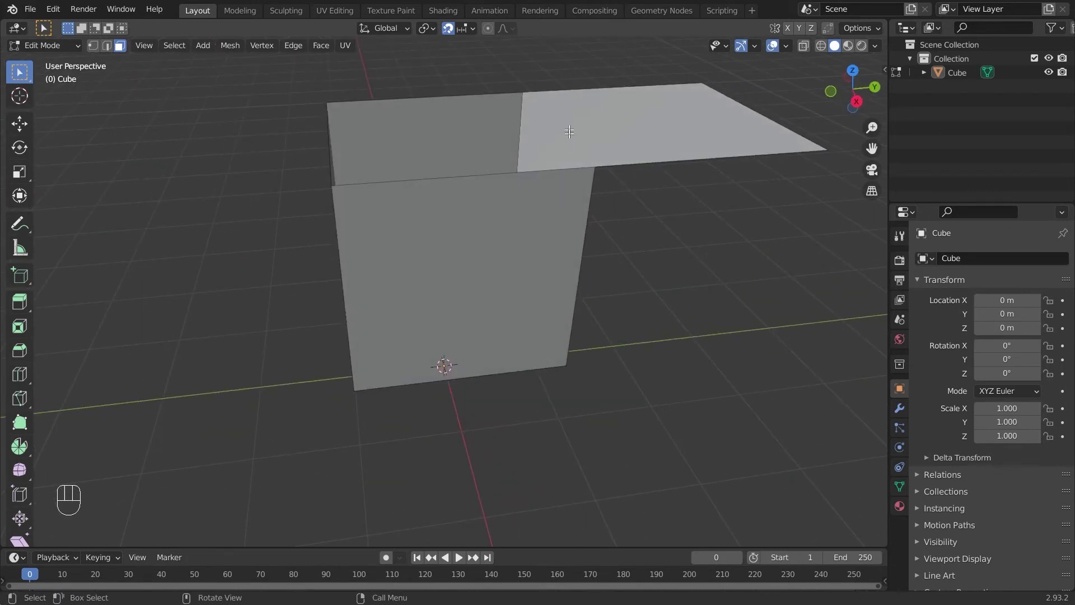
pyautogui.moveTo(478, 151); pyautogui.dragTo(381, 161, button='middle')
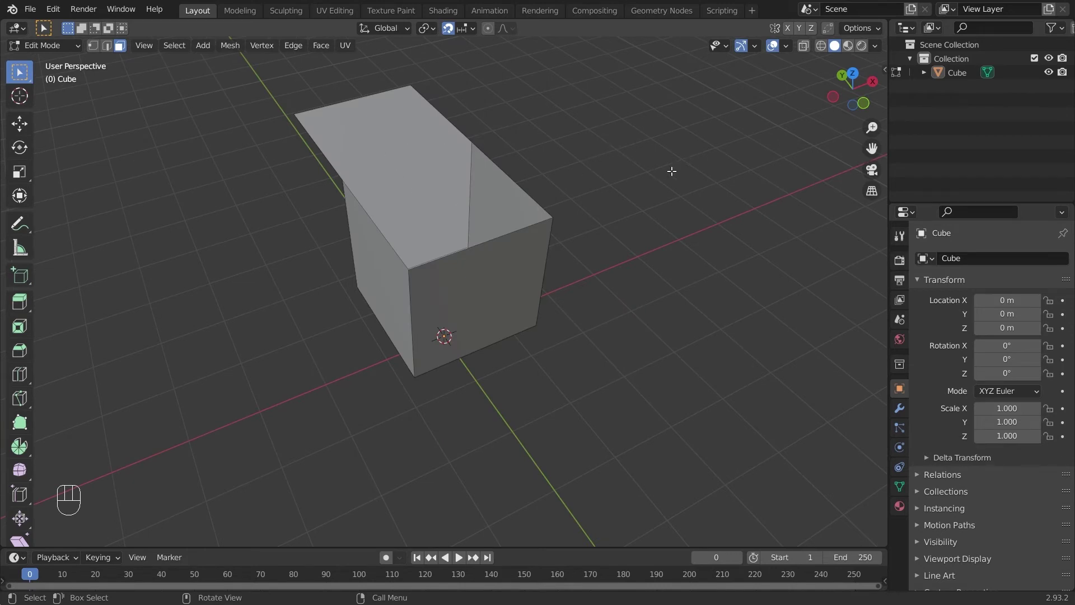
pyautogui.moveTo(671, 167); pyautogui.dragTo(504, 168, button='middle')
# - Switch to edge selection mode and extend the open cube's +X top edge outward along X by about one cube length with Rip Edge
pyautogui.click(107, 46)
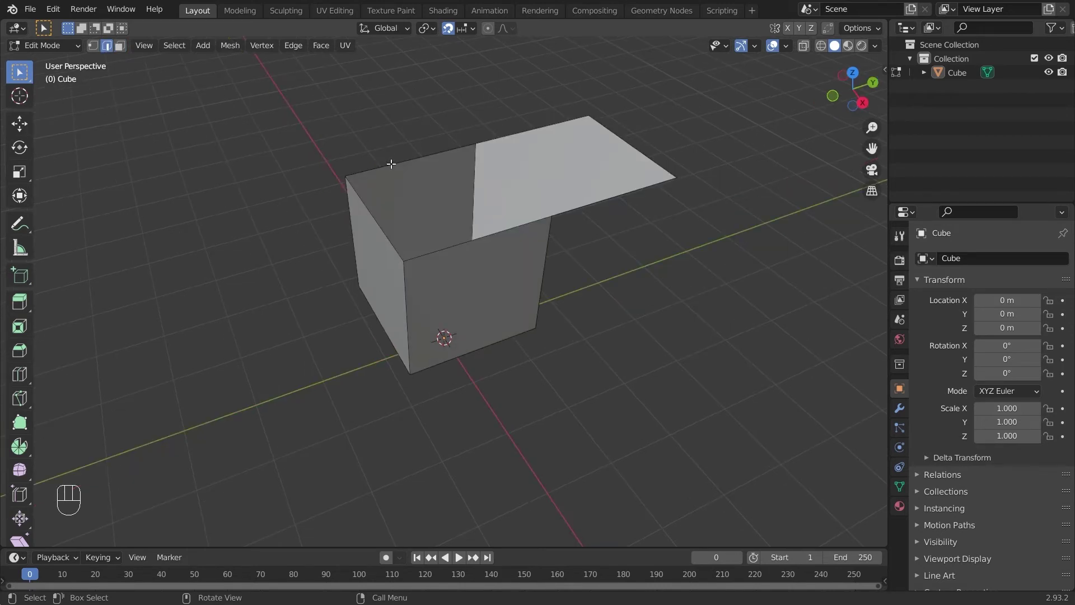
pyautogui.click(441, 248)
pyautogui.click(476, 299)
pyautogui.click(365, 302)
pyautogui.moveTo(383, 180); pyautogui.dragTo(584, 224, button='middle')
pyautogui.click(487, 211)
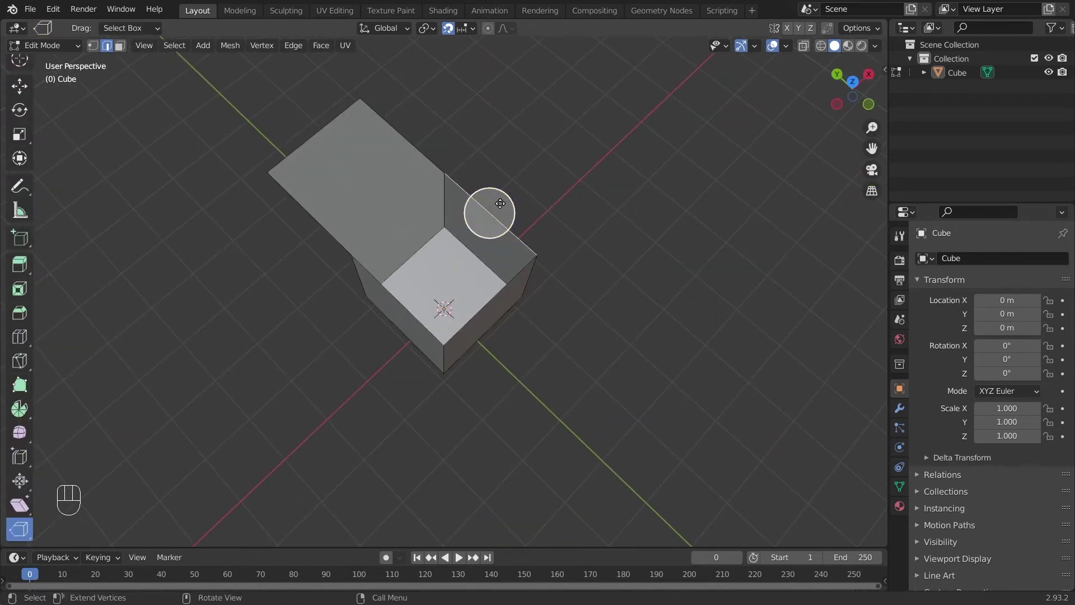
pyautogui.moveTo(495, 208); pyautogui.dragTo(535, 182)
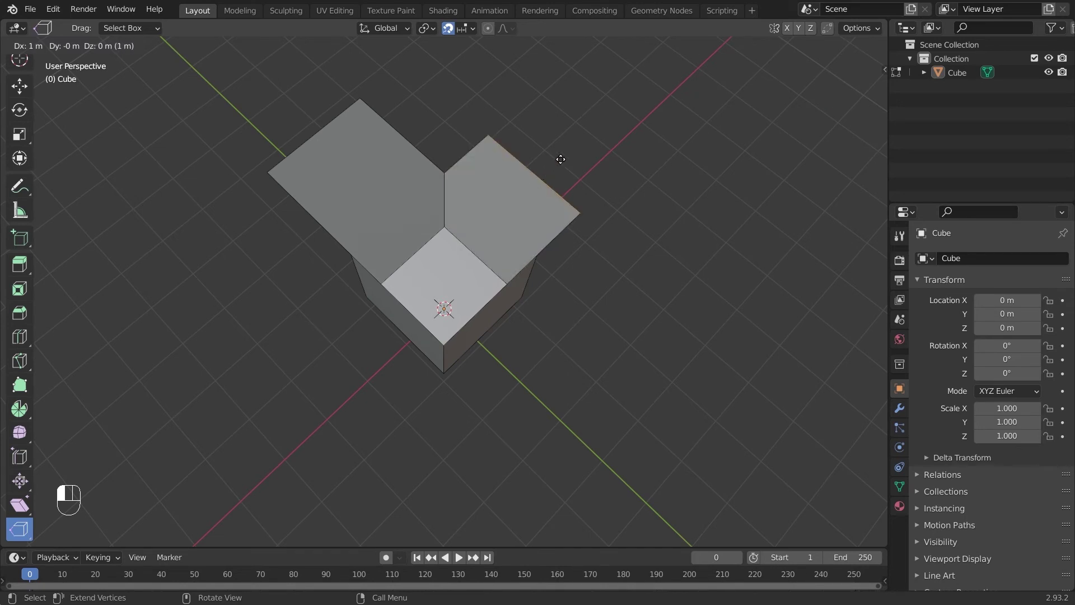
pyautogui.moveTo(560, 159); pyautogui.dragTo(576, 134)
pyautogui.moveTo(571, 132); pyautogui.dragTo(405, 93, button='middle')
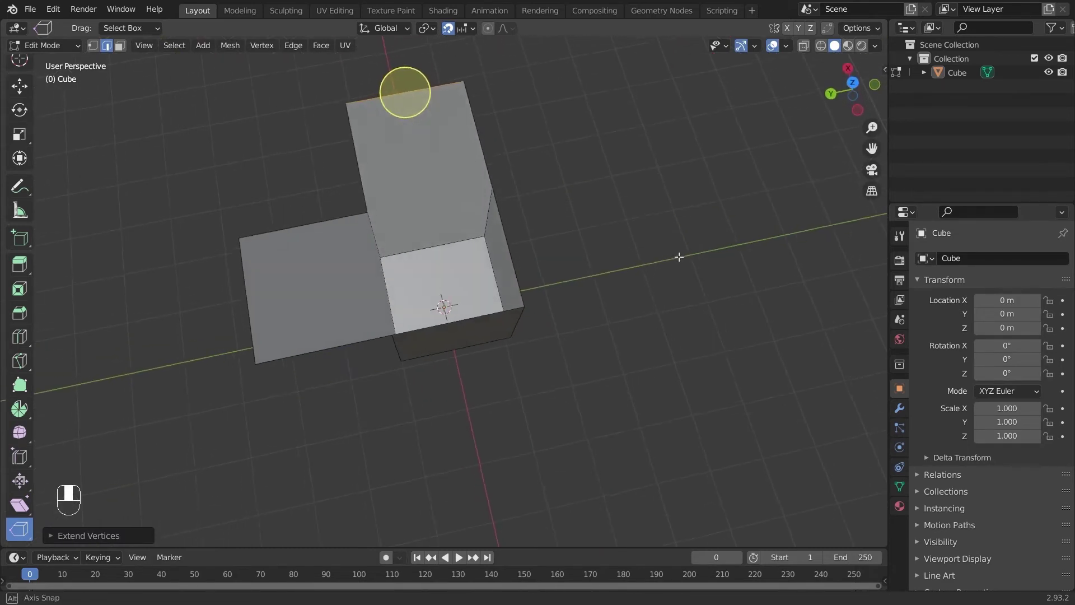
# - Extend the top edge on the cube's -Y side outward by 2 m to form a third flap
pyautogui.moveTo(679, 257); pyautogui.dragTo(677, 257, button='middle')
pyautogui.click(507, 249)
pyautogui.moveTo(530, 240); pyautogui.dragTo(628, 223)
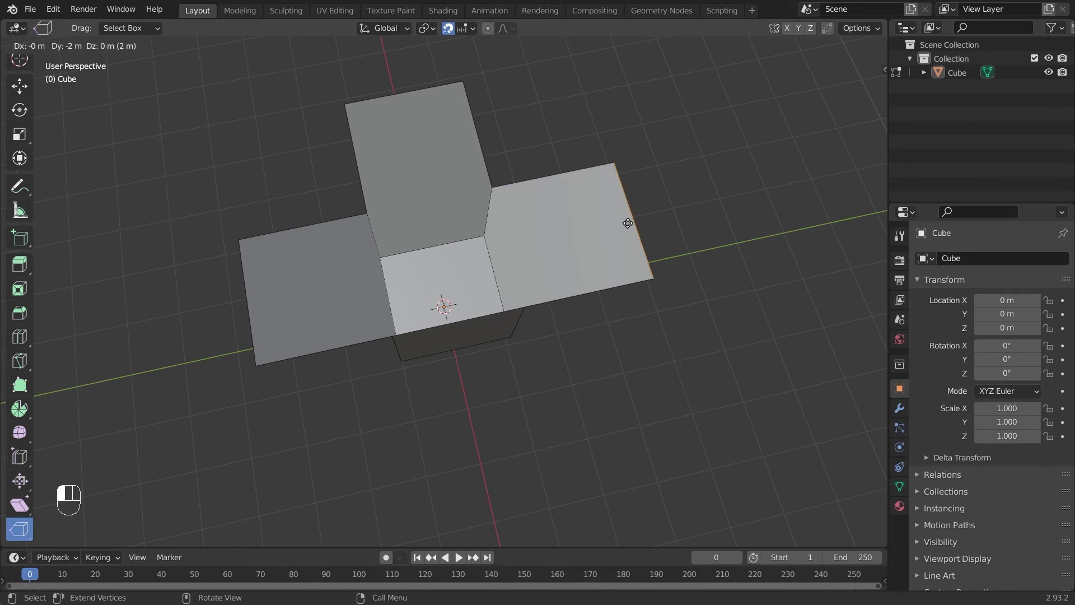
pyautogui.moveTo(628, 222); pyautogui.dragTo(629, 221)
# - Extend the remaining top edge on the cube's -X side outward by about one cube length to form the fourth flap
pyautogui.moveTo(456, 192); pyautogui.dragTo(698, 184, button='middle')
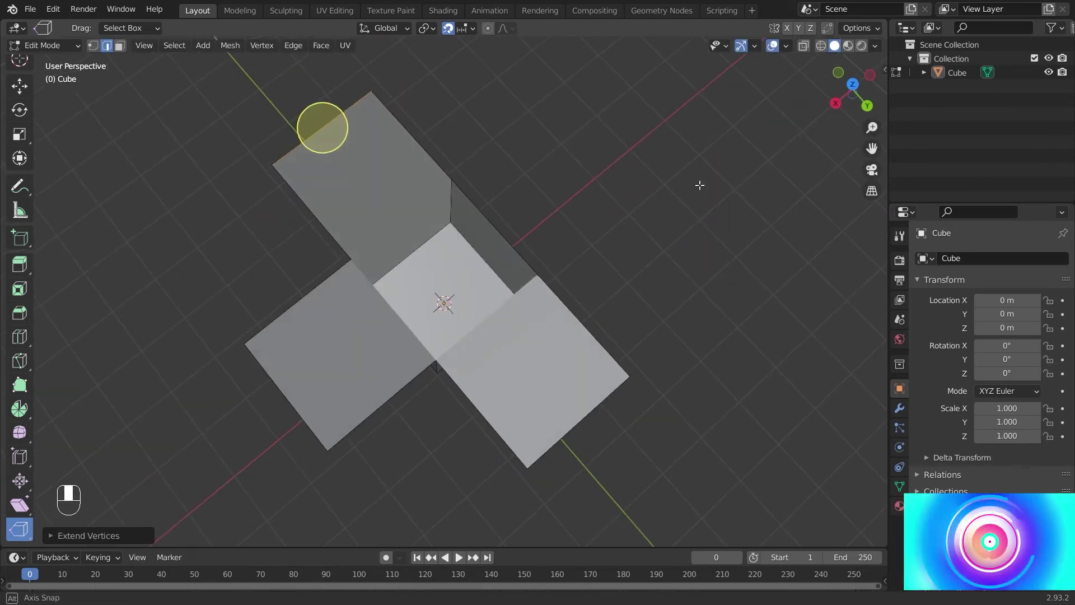
pyautogui.click(493, 226)
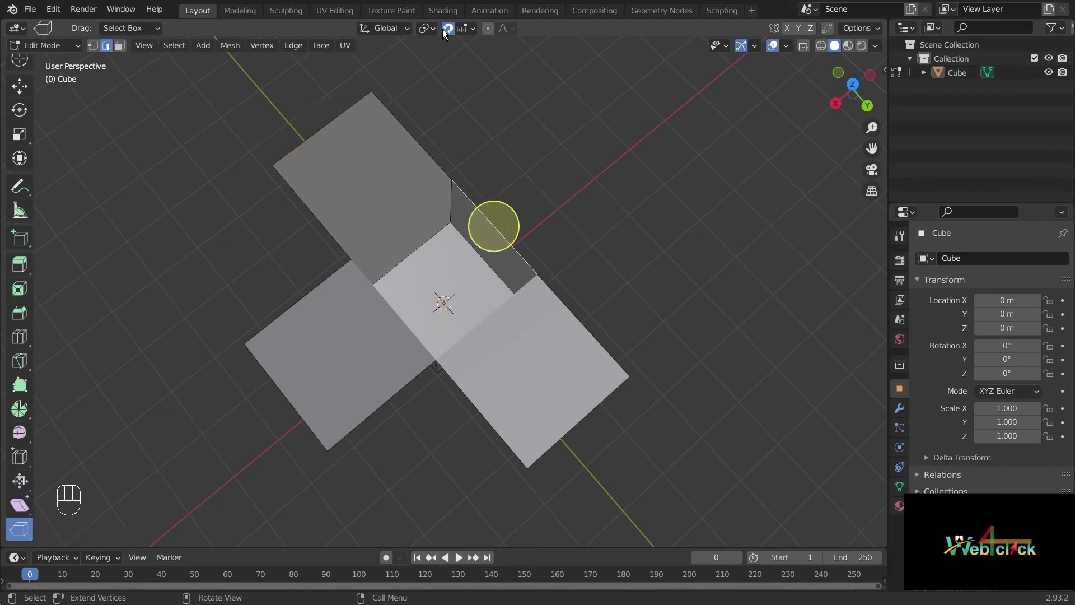
pyautogui.moveTo(511, 218); pyautogui.dragTo(607, 163)
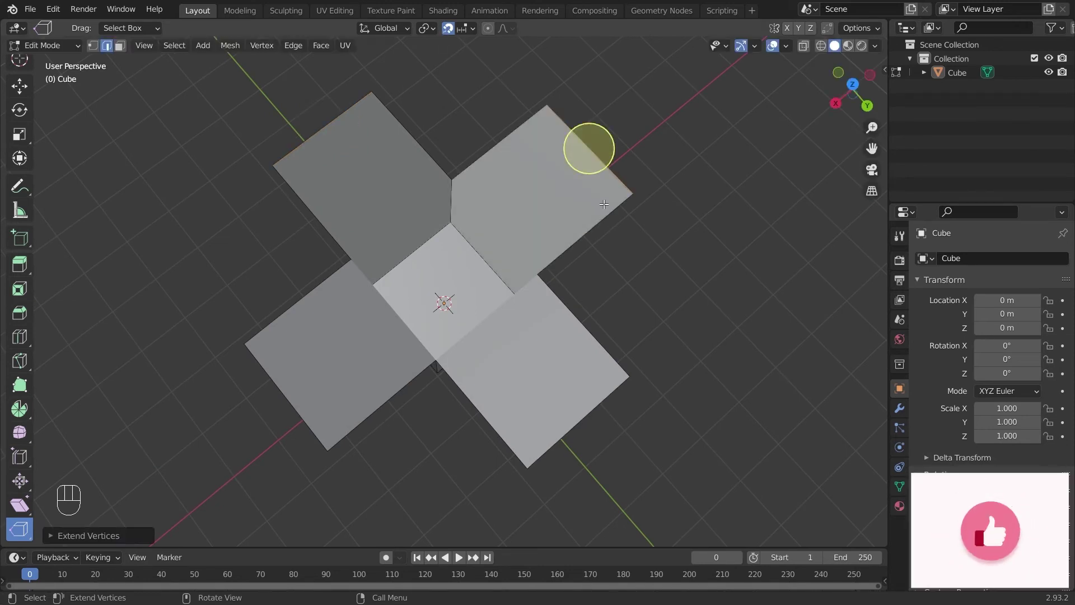
# - Select the outer edges of all four flaps and move them down along Z so the flaps slope like a roof
pyautogui.moveTo(628, 194); pyautogui.dragTo(576, 110, button='middle')
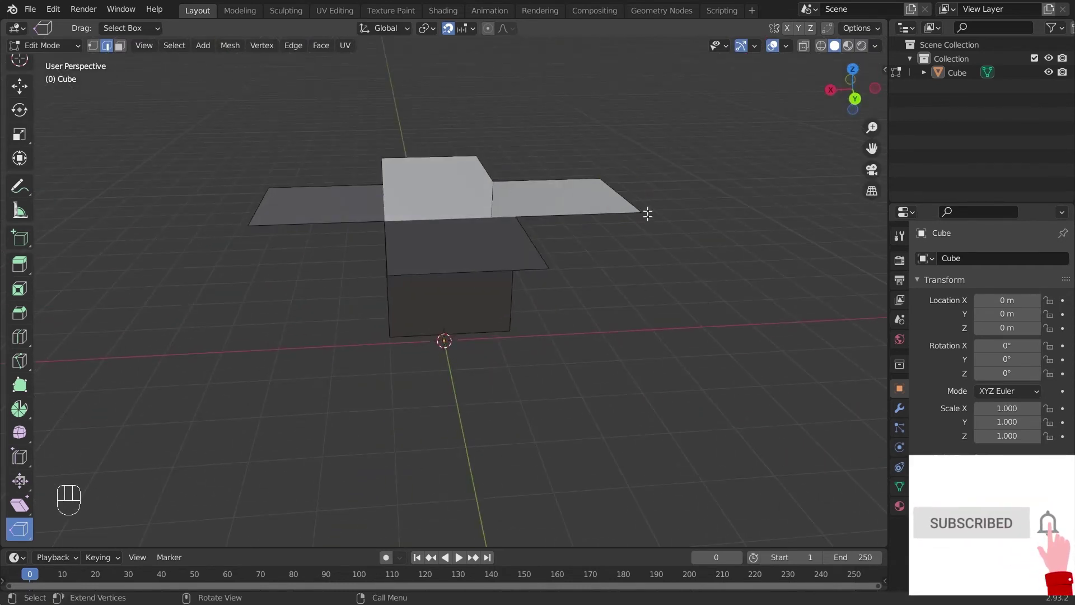
pyautogui.moveTo(645, 211); pyautogui.dragTo(476, 178, button='middle')
pyautogui.scroll(-3, 447, 192)
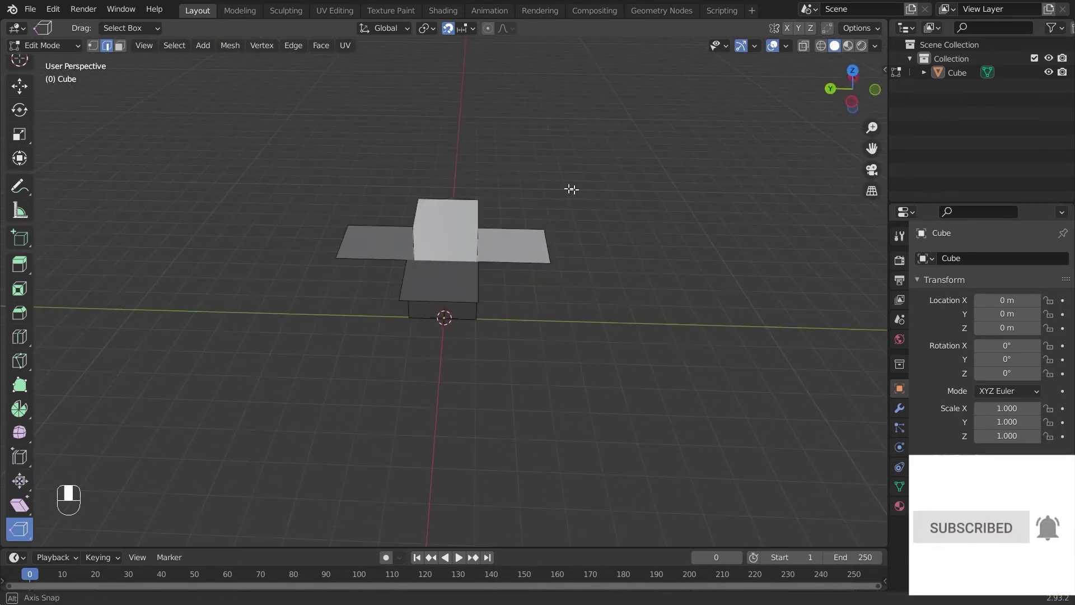
pyautogui.moveTo(571, 187); pyautogui.dragTo(523, 197, button='middle')
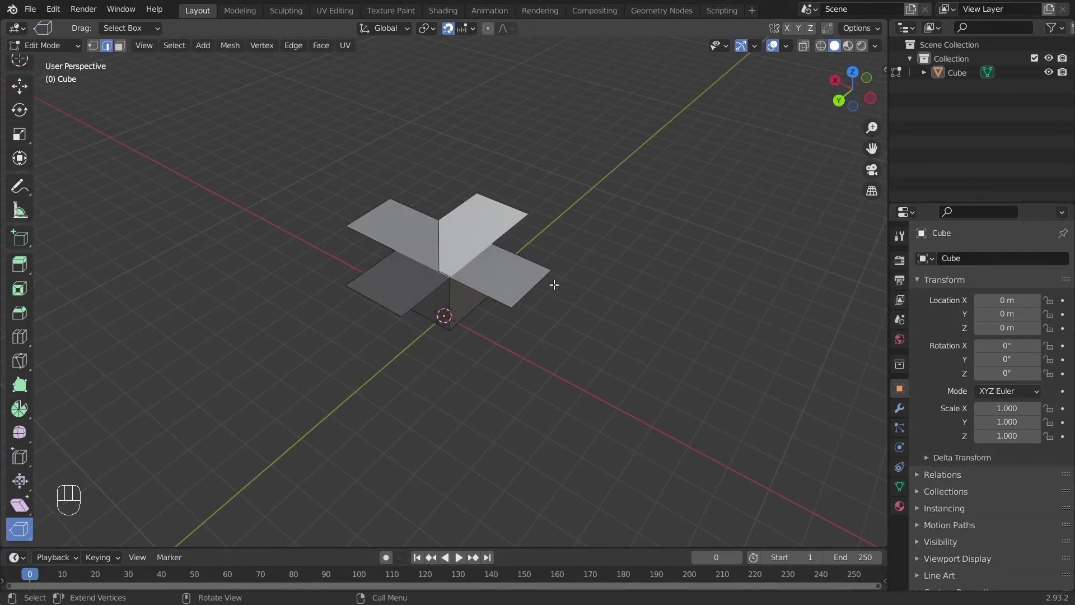
pyautogui.click(532, 286)
pyautogui.keyDown('shift'); pyautogui.click(516, 242); pyautogui.keyUp('shift')
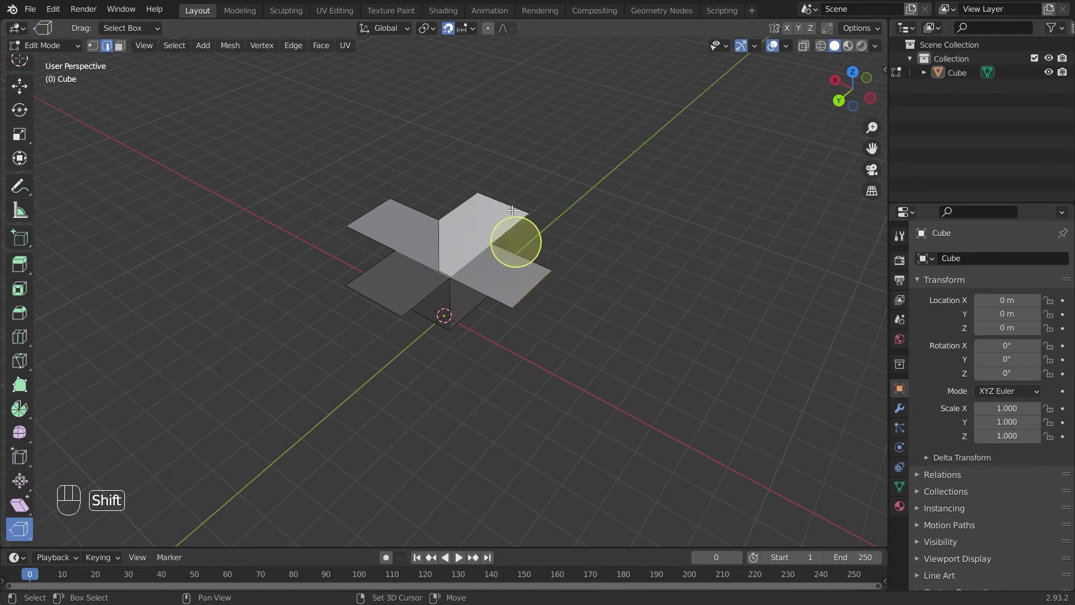
pyautogui.keyDown('shift'); pyautogui.click(382, 211); pyautogui.keyUp('shift')
pyautogui.keyDown('shift'); pyautogui.click(370, 299); pyautogui.keyUp('shift')
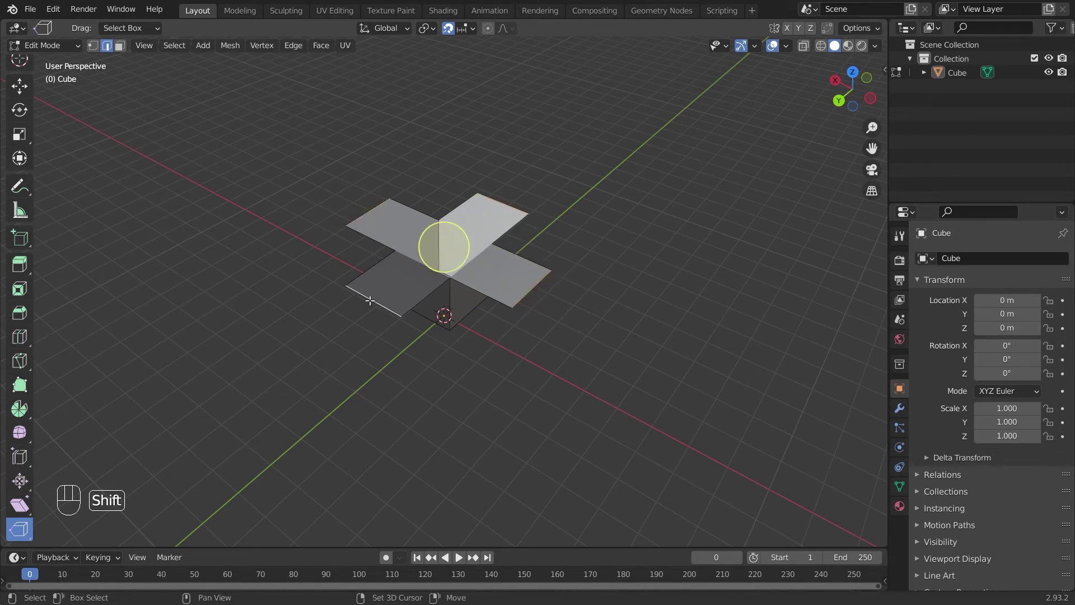
pyautogui.click(19, 86)
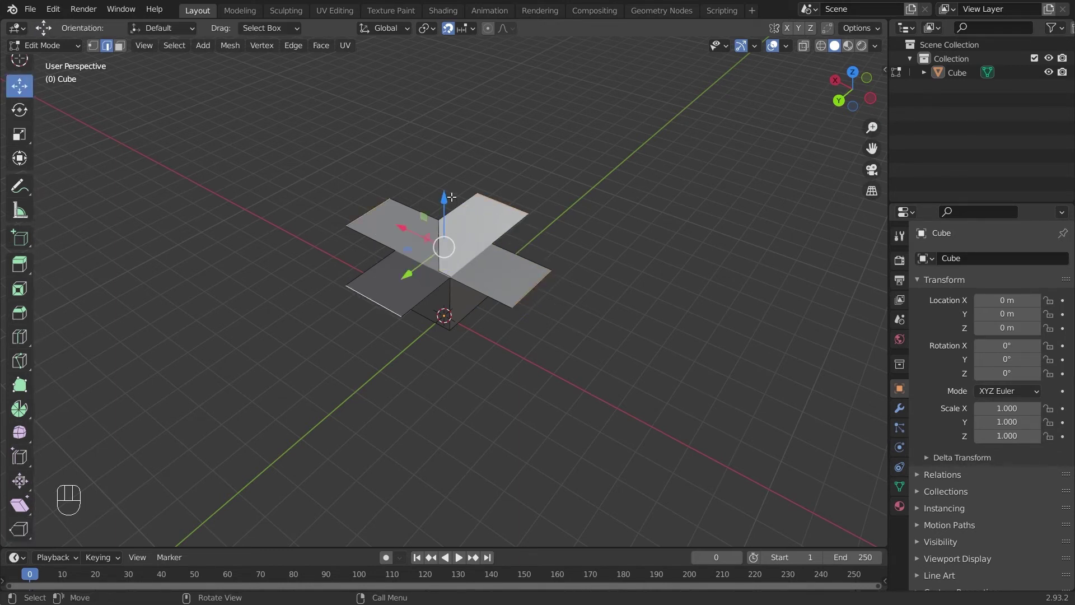
pyautogui.moveTo(445, 200); pyautogui.dragTo(451, 226)
# - Inspect the sloped flaps from several sides and look at the available rip tools
pyautogui.moveTo(641, 271); pyautogui.dragTo(515, 215, button='middle')
pyautogui.scroll(2, 515, 215)
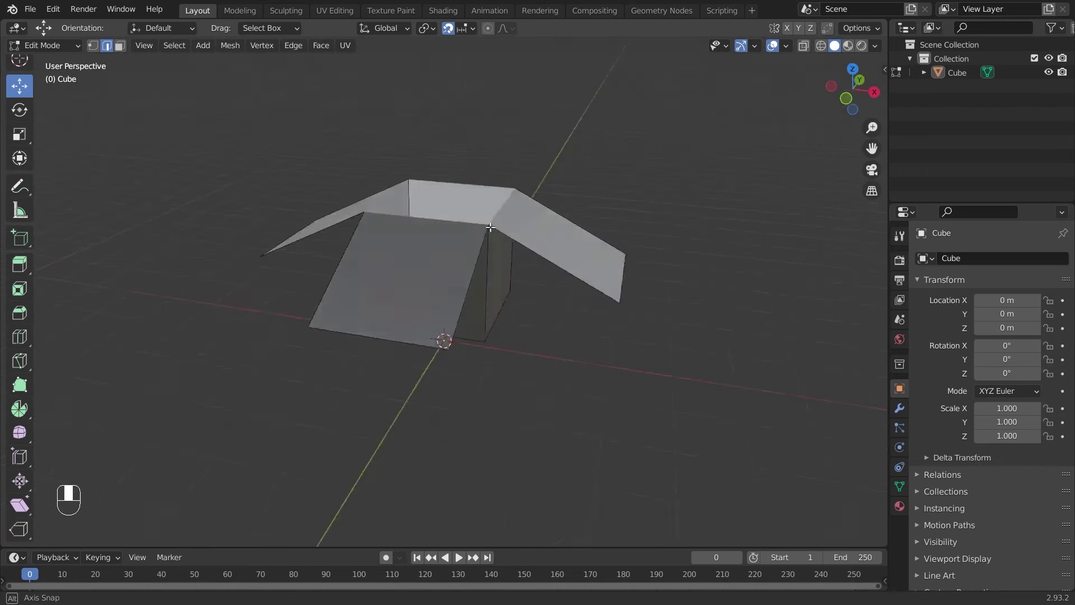
pyautogui.moveTo(490, 227)
pyautogui.mouseDown(button='middle')
pyautogui.moveTo(443, 262)
pyautogui.moveTo(621, 220)
pyautogui.moveTo(67, 404)
pyautogui.mouseUp(button='middle')
pyautogui.click(26, 528)
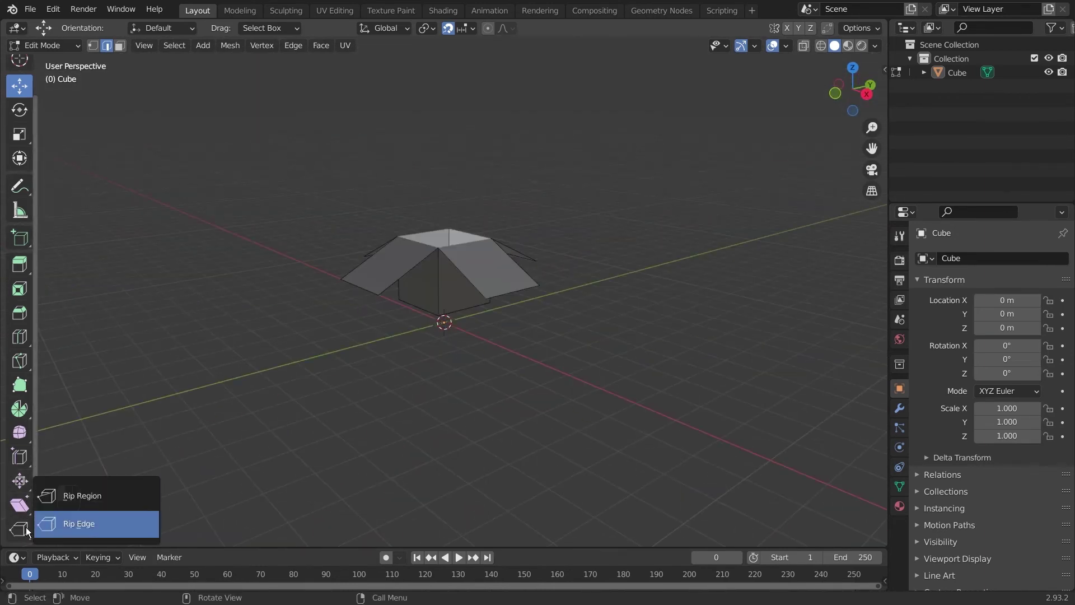
pyautogui.click(123, 528)
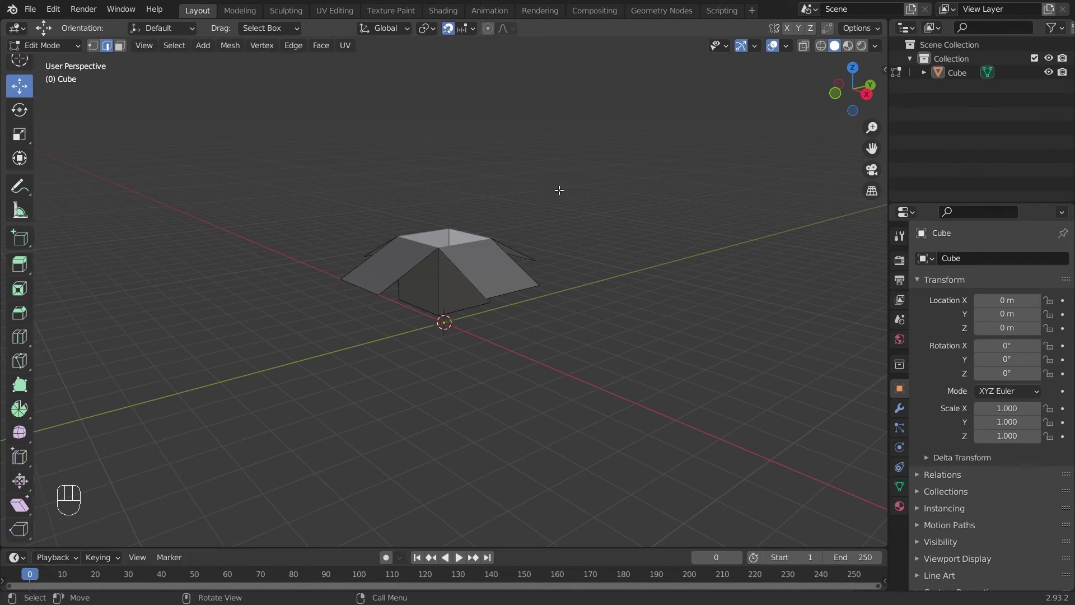
# - Add a second cube to the mesh and move it about 7 m in the negative X direction, clear of the roofed shape
pyautogui.moveTo(588, 206); pyautogui.dragTo(294, 242, button='middle')
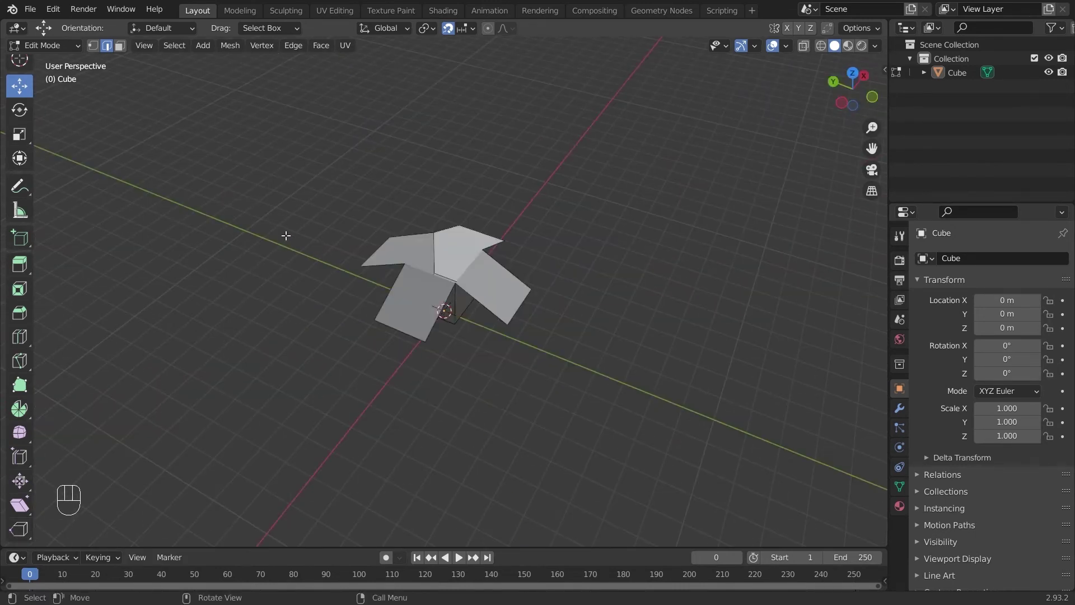
pyautogui.hotkey('shift', 'a')
pyautogui.click(285, 235)
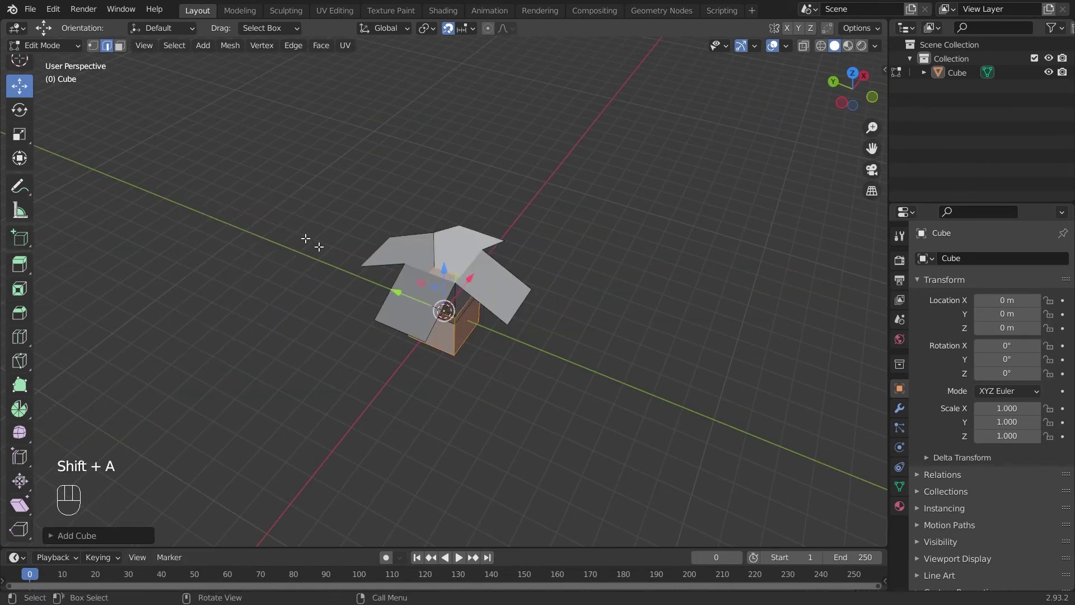
pyautogui.moveTo(445, 292); pyautogui.dragTo(319, 376)
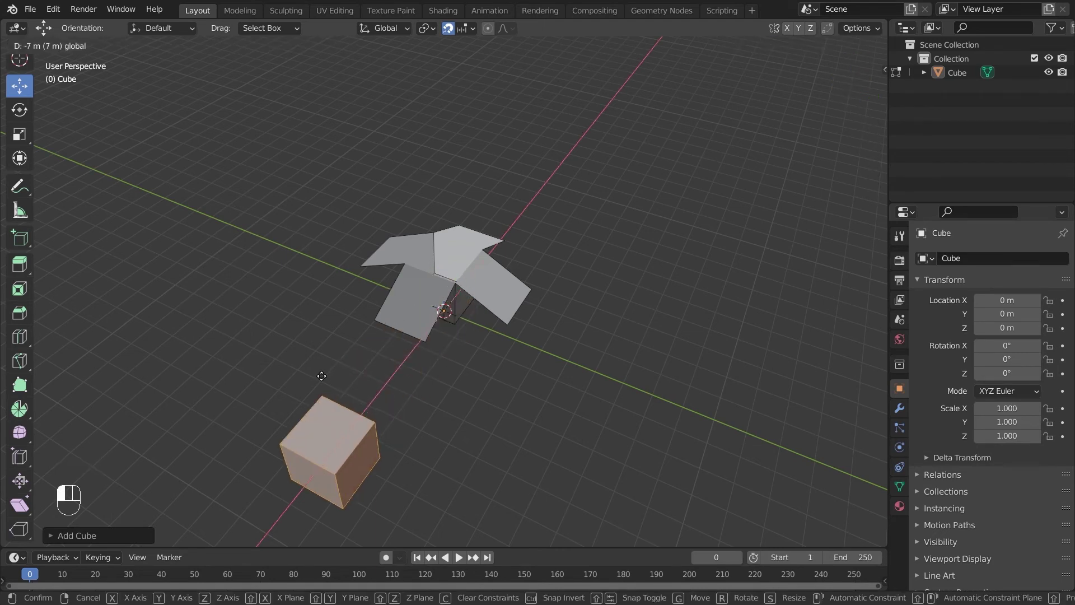
pyautogui.moveTo(319, 377); pyautogui.dragTo(413, 304, button='middle')
pyautogui.moveTo(246, 294); pyautogui.dragTo(475, 140, button='middle')
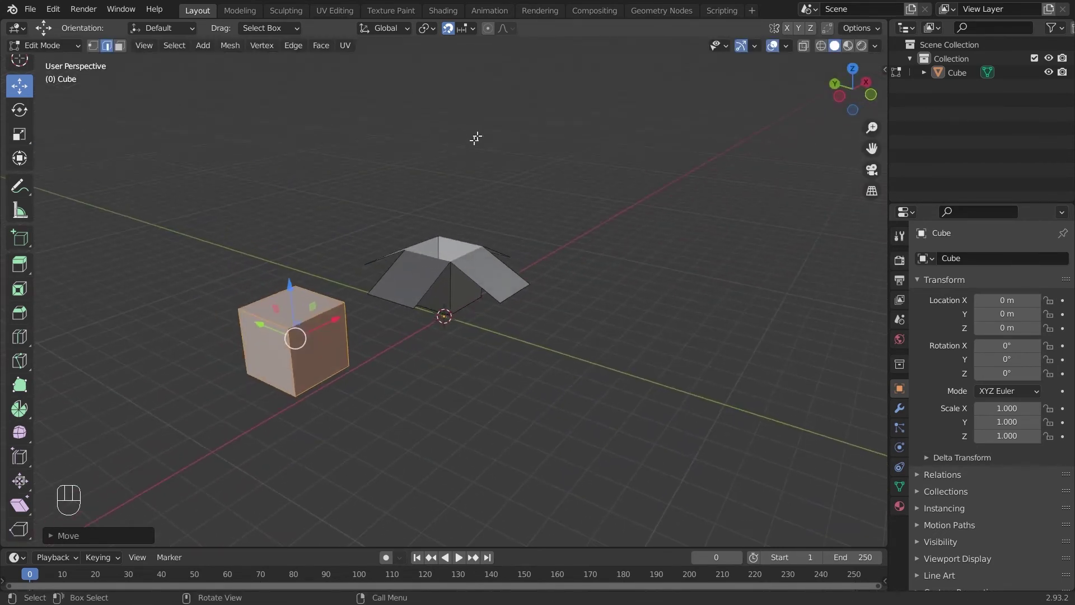
# - Turn off snapping and deselect the second cube
pyautogui.click(448, 28)
pyautogui.scroll(-5, 463, 110)
pyautogui.scroll(3, 463, 109)
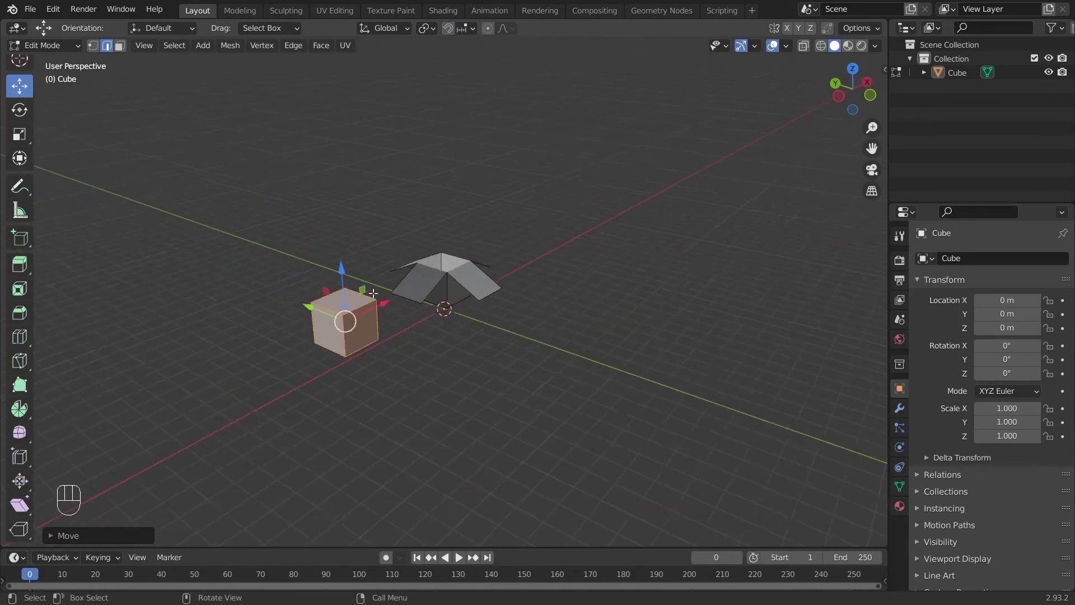
pyautogui.moveTo(289, 310); pyautogui.dragTo(402, 311, button='middle')
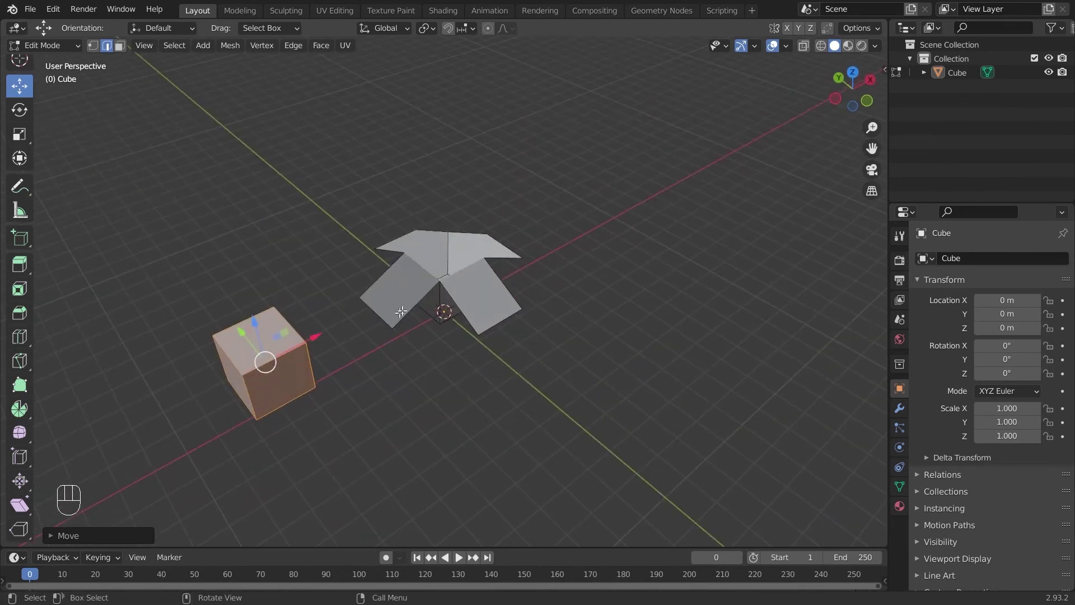
pyautogui.click(360, 209)
# - Select the top face of the second cube in face mode and split it off from the surrounding faces
pyautogui.moveTo(360, 209); pyautogui.dragTo(364, 353, button='middle')
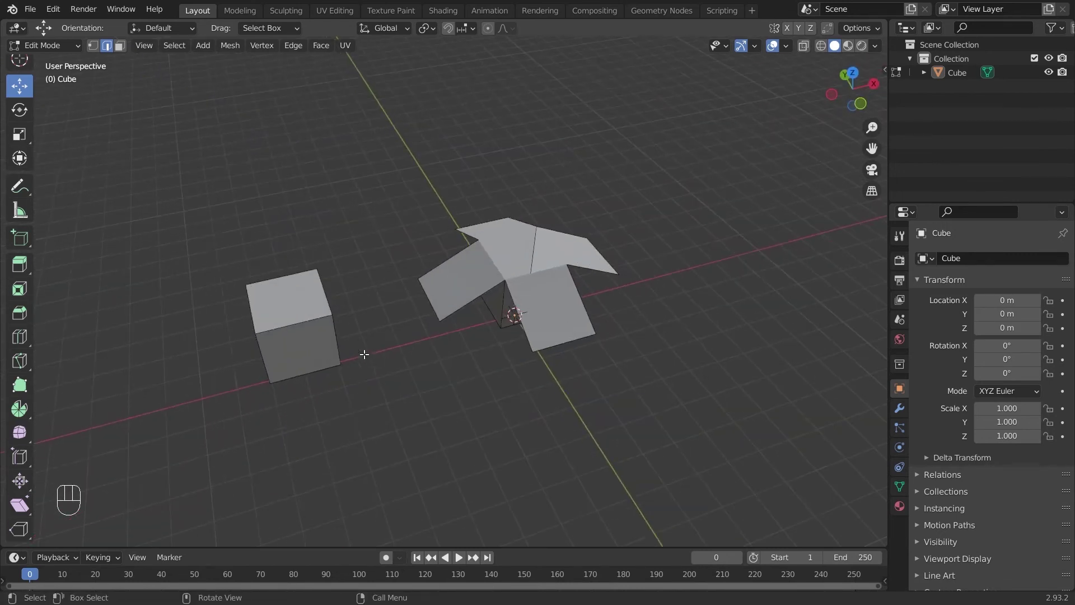
pyautogui.scroll(4, 272, 327)
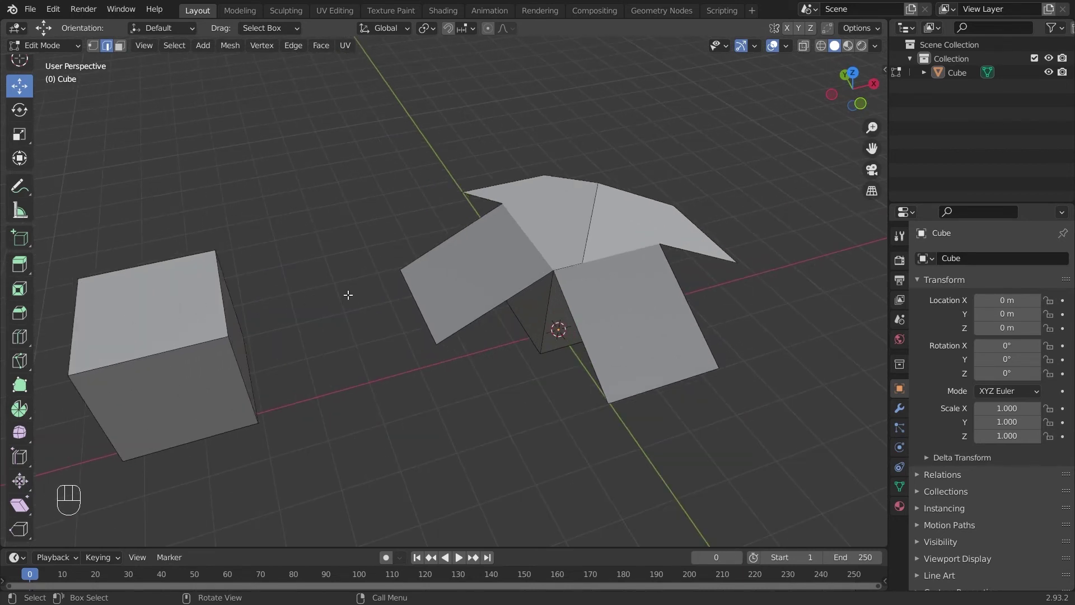
pyautogui.keyDown('shift'); pyautogui.moveTo(401, 262); pyautogui.dragTo(644, 227, button='middle'); pyautogui.keyUp('shift')
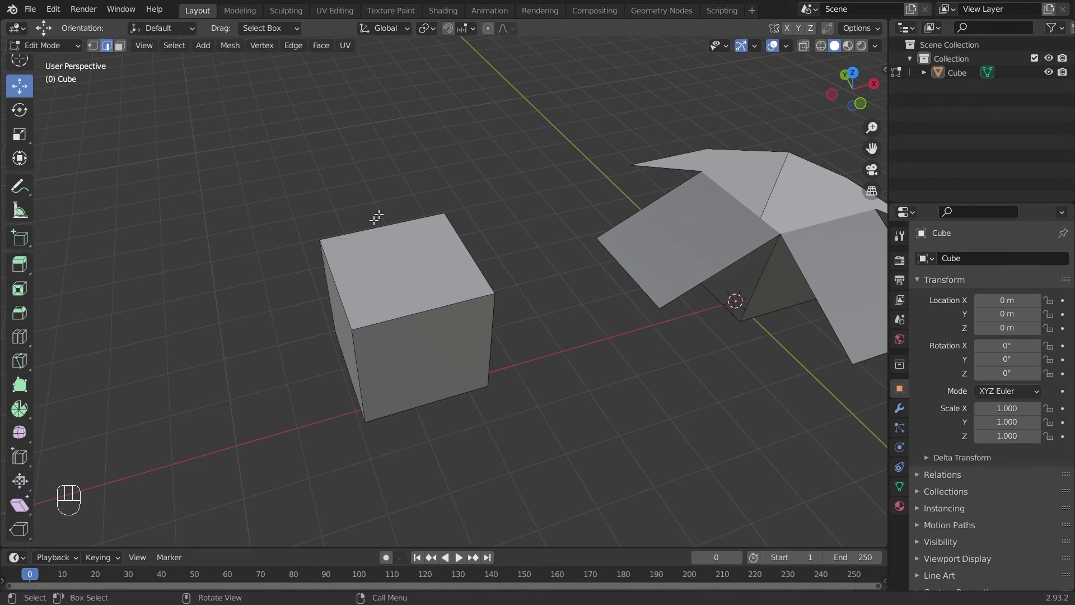
pyautogui.click(20, 524)
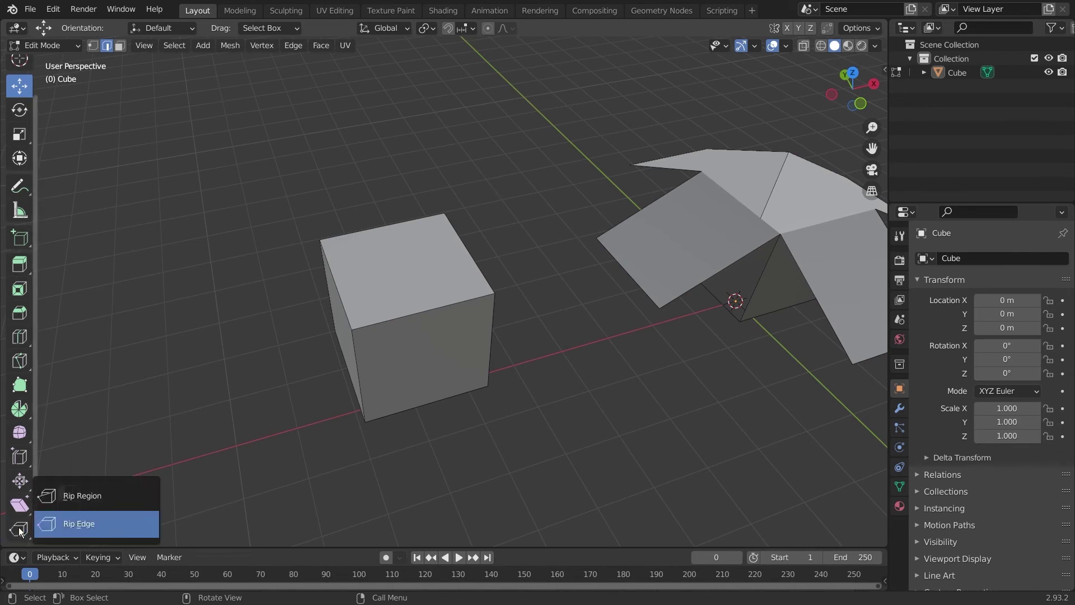
pyautogui.click(73, 498)
pyautogui.scroll(3, 32, 89)
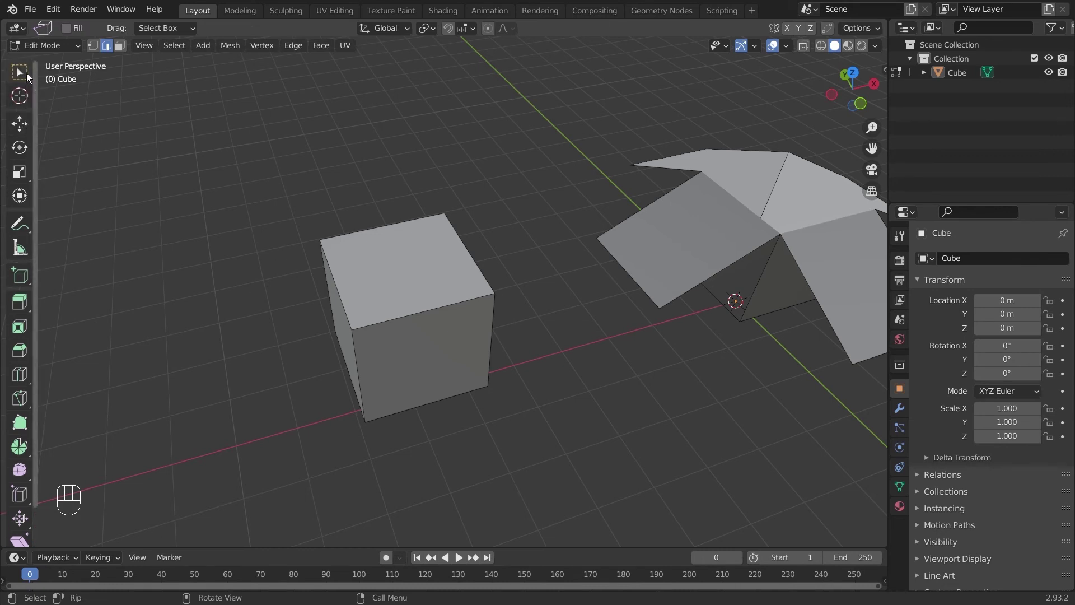
pyautogui.click(22, 73)
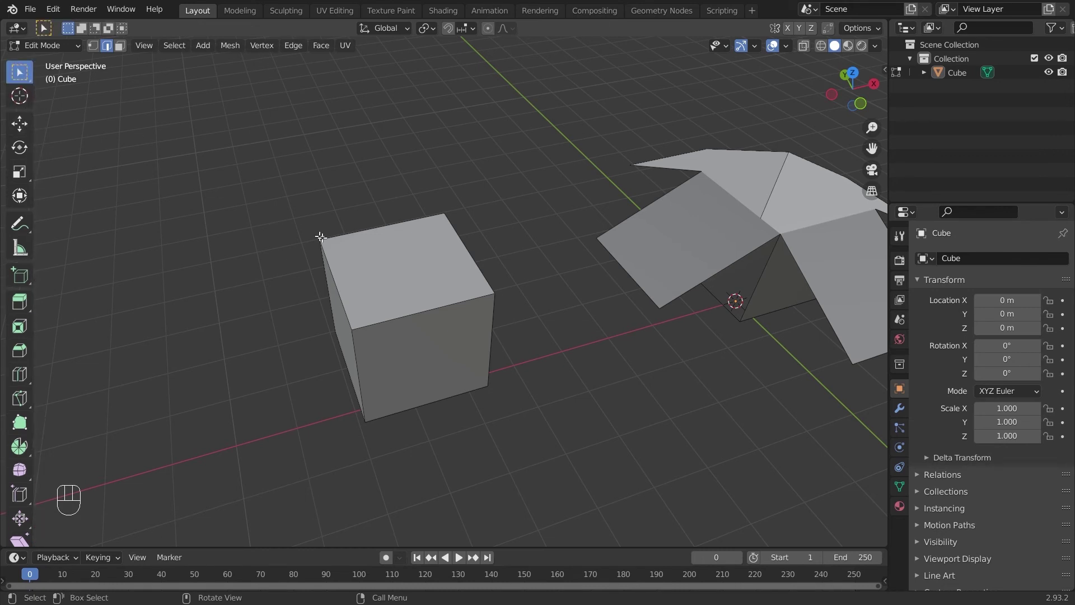
pyautogui.click(402, 278)
pyautogui.press('y')
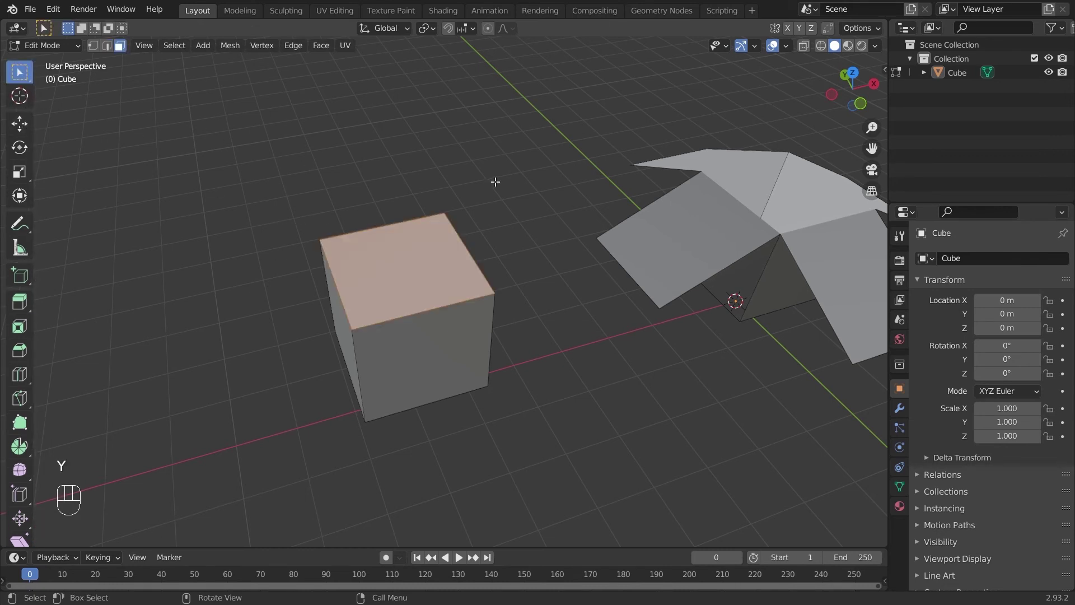
# - Move the split top face up along Z off the second cube, and undo the move
pyautogui.click(22, 124)
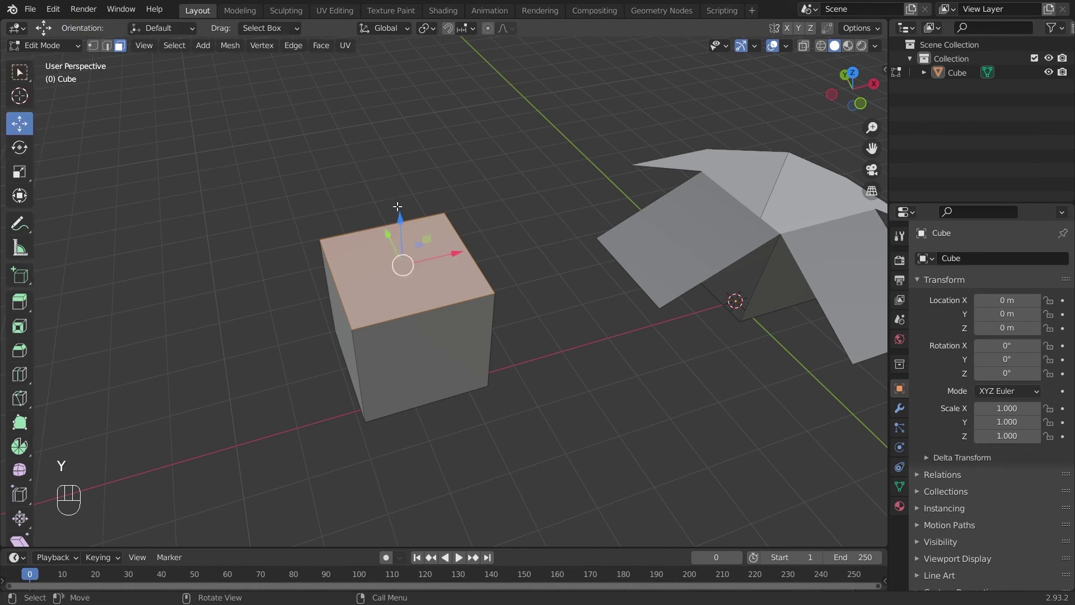
pyautogui.moveTo(400, 219); pyautogui.dragTo(460, 132)
pyautogui.press('ctrl')
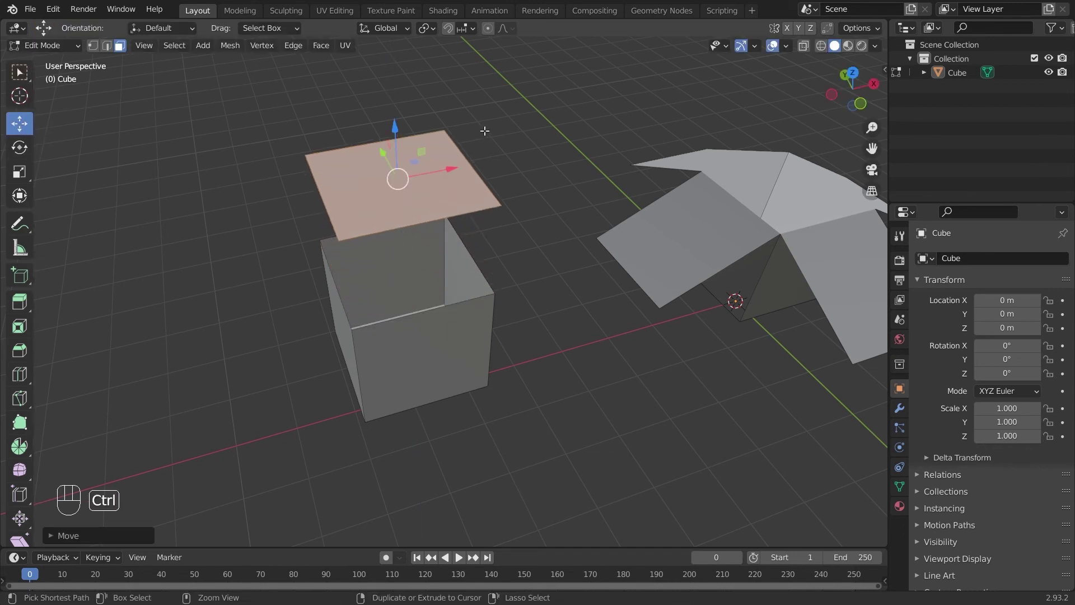
pyautogui.hotkey('ctrl', 'z')
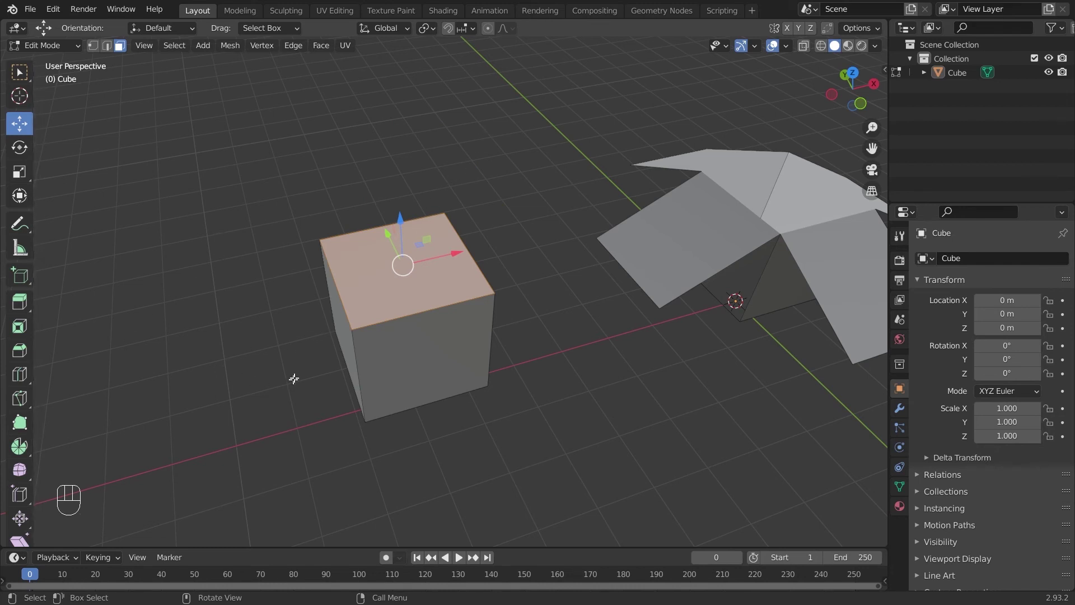
# - Deselect the top face and add one centred loop cut across it, dividing it into two halves
pyautogui.moveTo(292, 377); pyautogui.dragTo(347, 264, button='middle')
pyautogui.click(482, 185)
pyautogui.scroll(4, 480, 204)
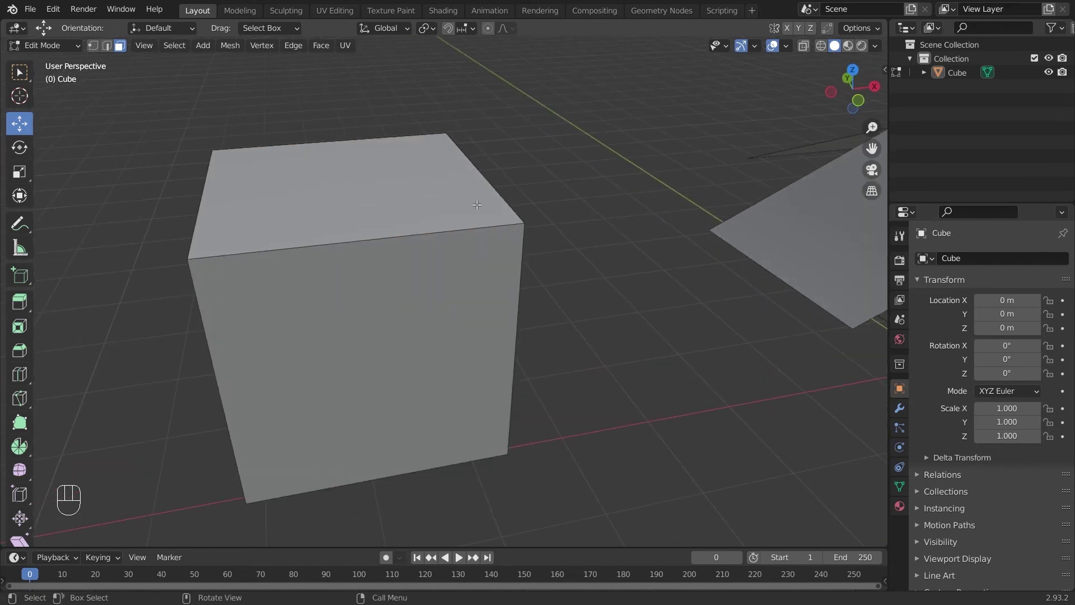
pyautogui.hotkey('ctrl', 'r')
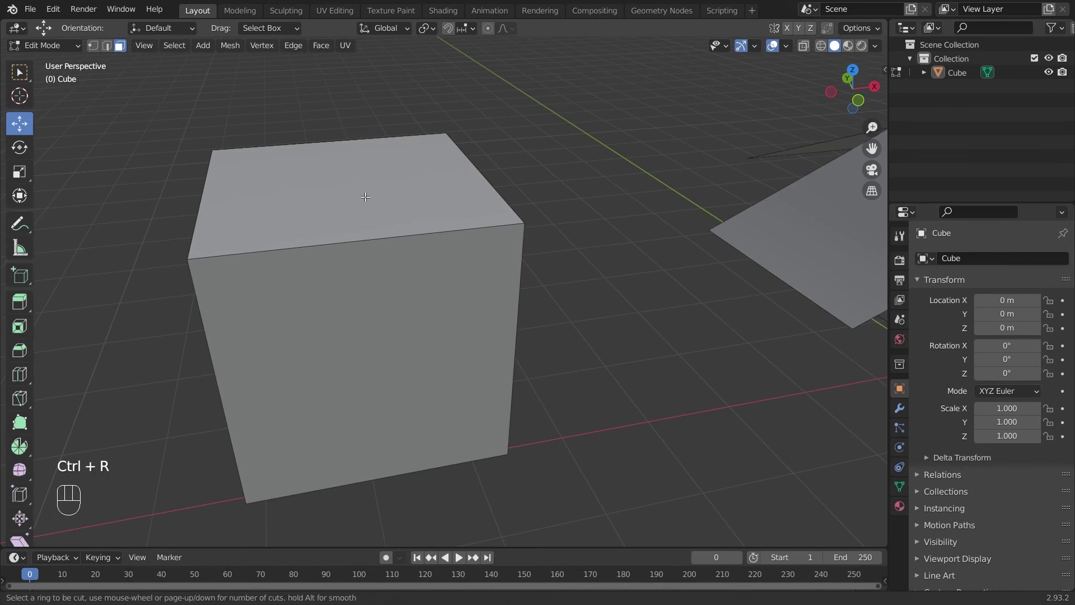
pyautogui.click(357, 225)
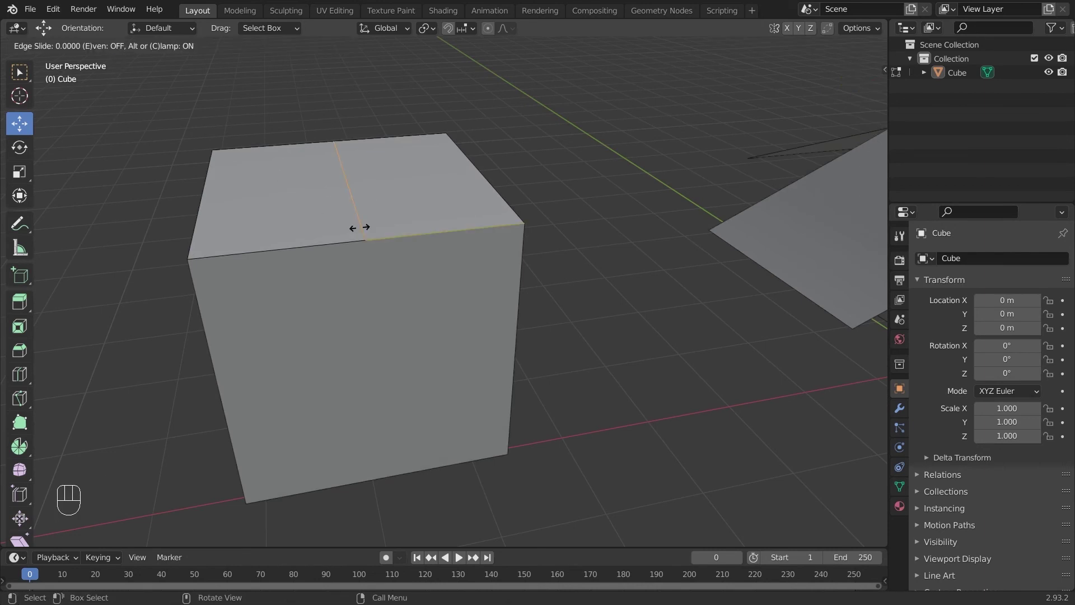
pyautogui.click(352, 215)
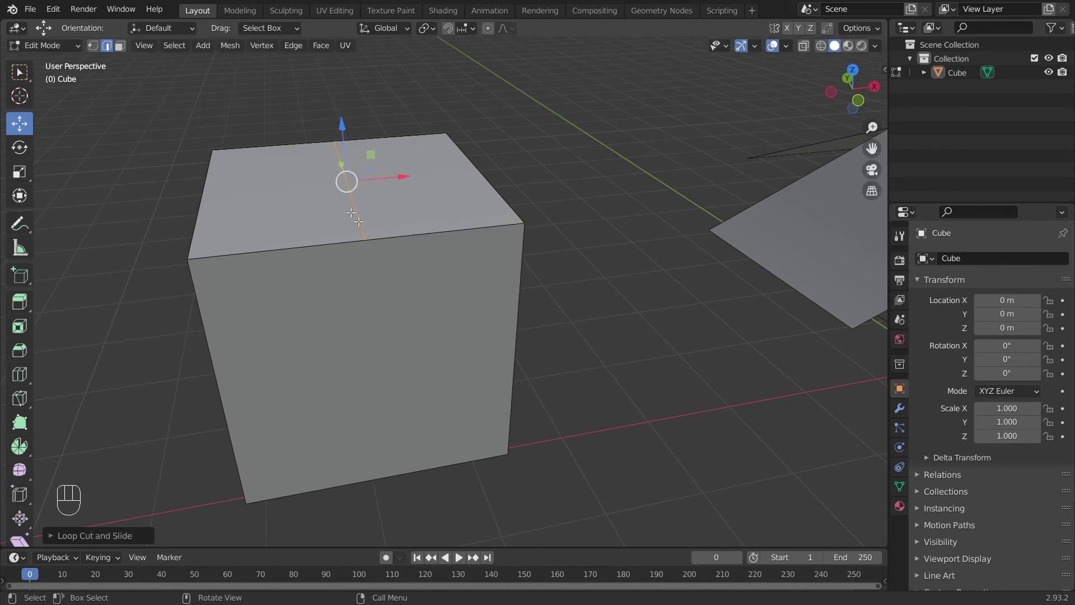
# - Activate the Rip Region tool and select the centre edge on the second cube's top face
pyautogui.moveTo(423, 240); pyautogui.dragTo(377, 243, button='middle')
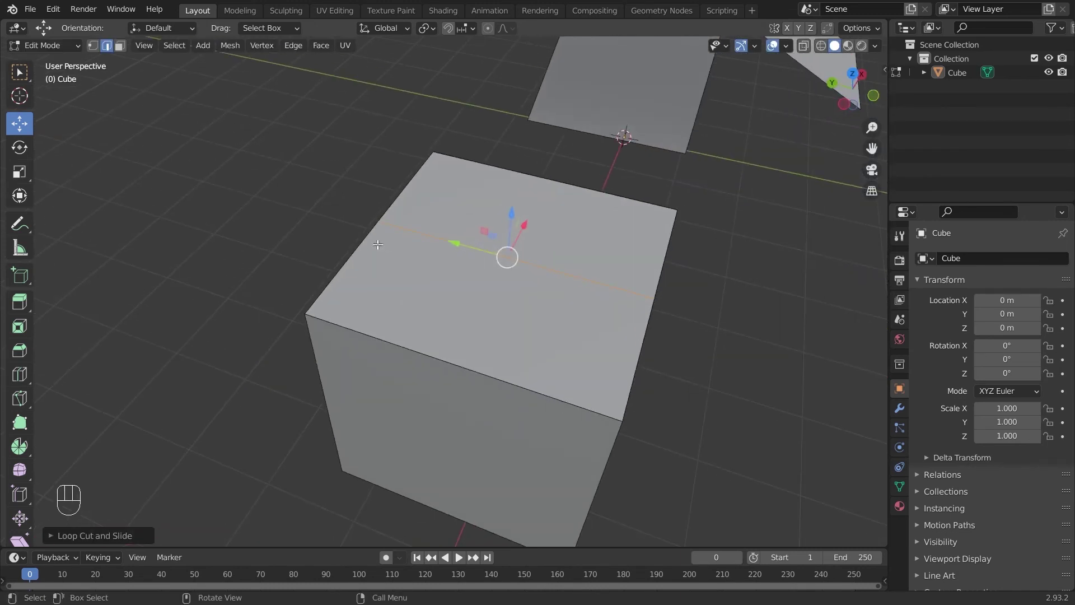
pyautogui.click(22, 531)
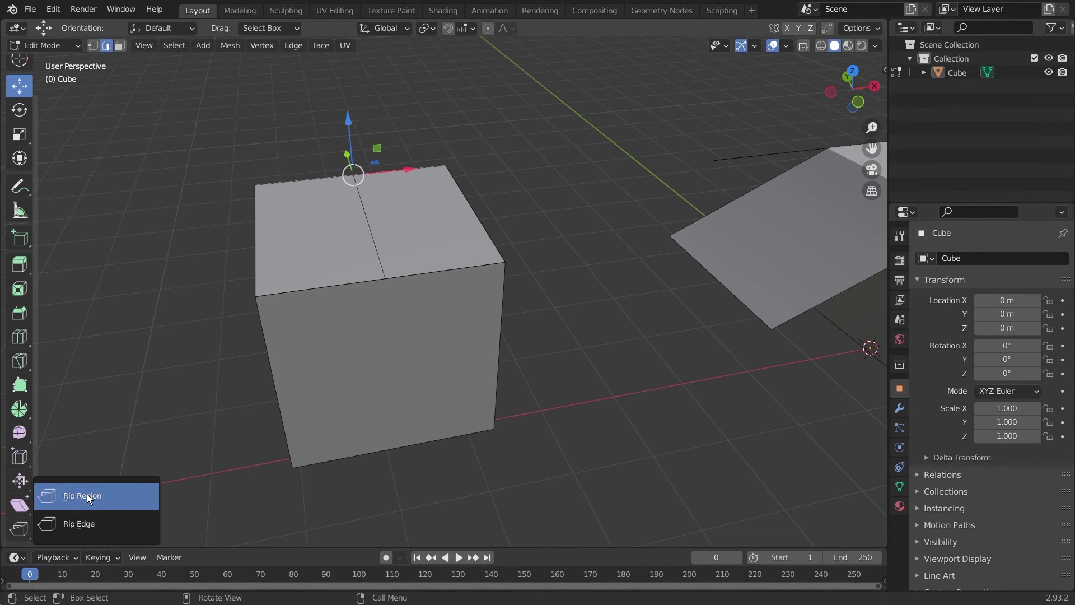
pyautogui.click(86, 495)
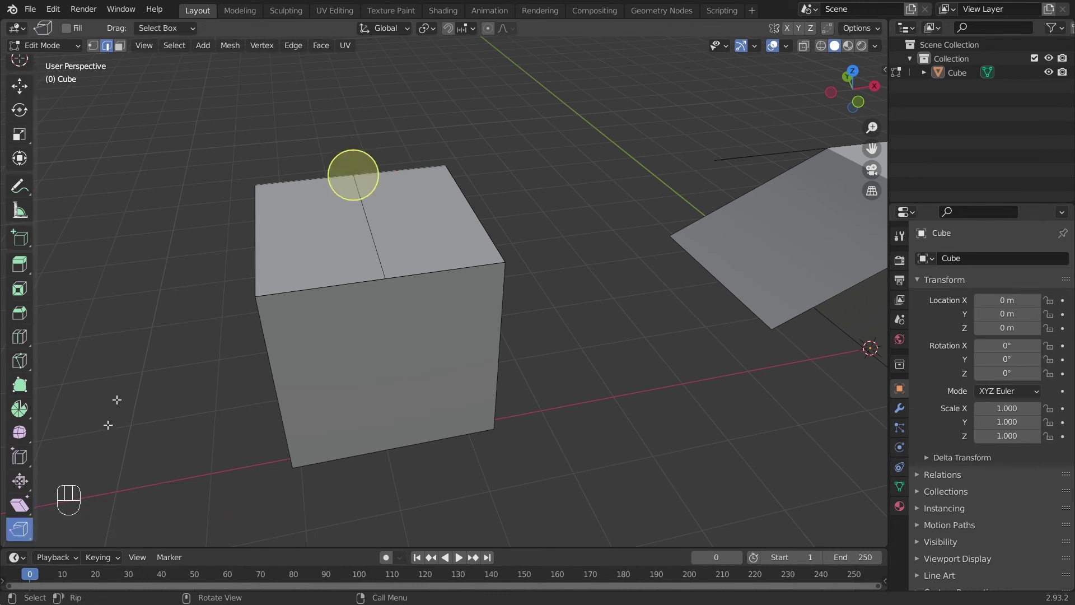
pyautogui.moveTo(353, 180); pyautogui.dragTo(406, 150, button='middle')
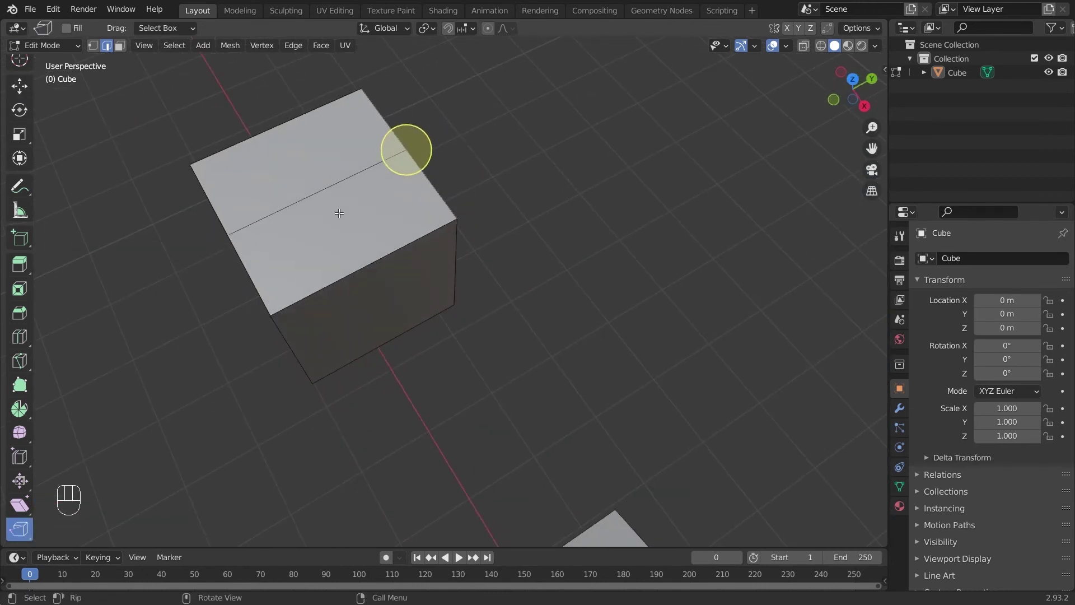
pyautogui.click(306, 196)
pyautogui.moveTo(288, 163); pyautogui.dragTo(508, 249, button='middle')
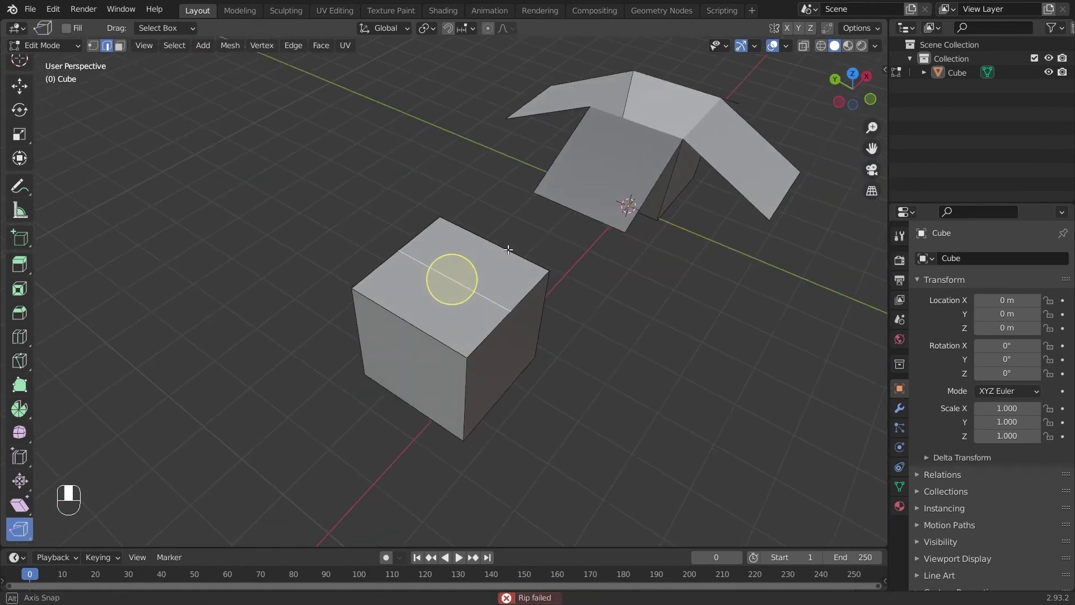
pyautogui.scroll(4, 469, 252)
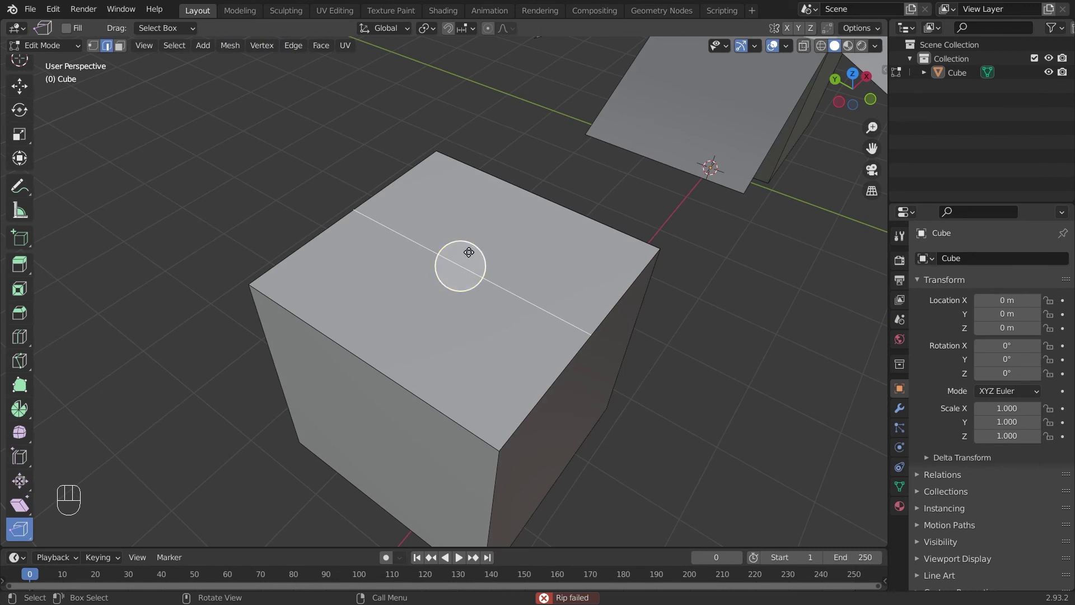
# - Rip the centre edge away from one half of the top face, inspect the gap from several sides, and undo the rip
pyautogui.moveTo(465, 252)
pyautogui.mouseDown()
pyautogui.moveTo(468, 233)
pyautogui.moveTo(463, 247)
pyautogui.mouseUp()
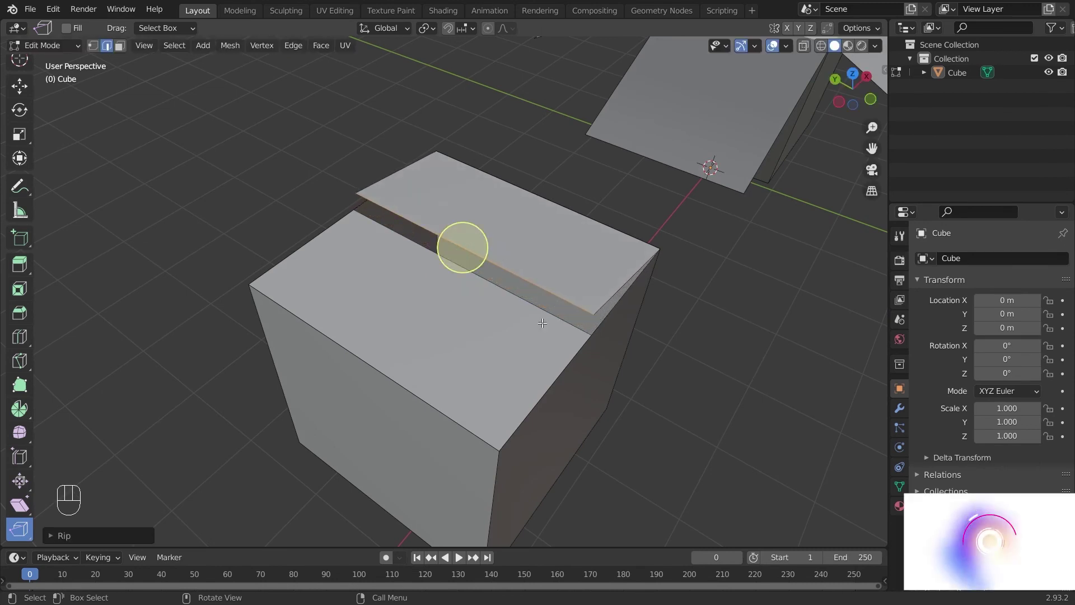
pyautogui.moveTo(691, 377); pyautogui.dragTo(533, 318, button='middle')
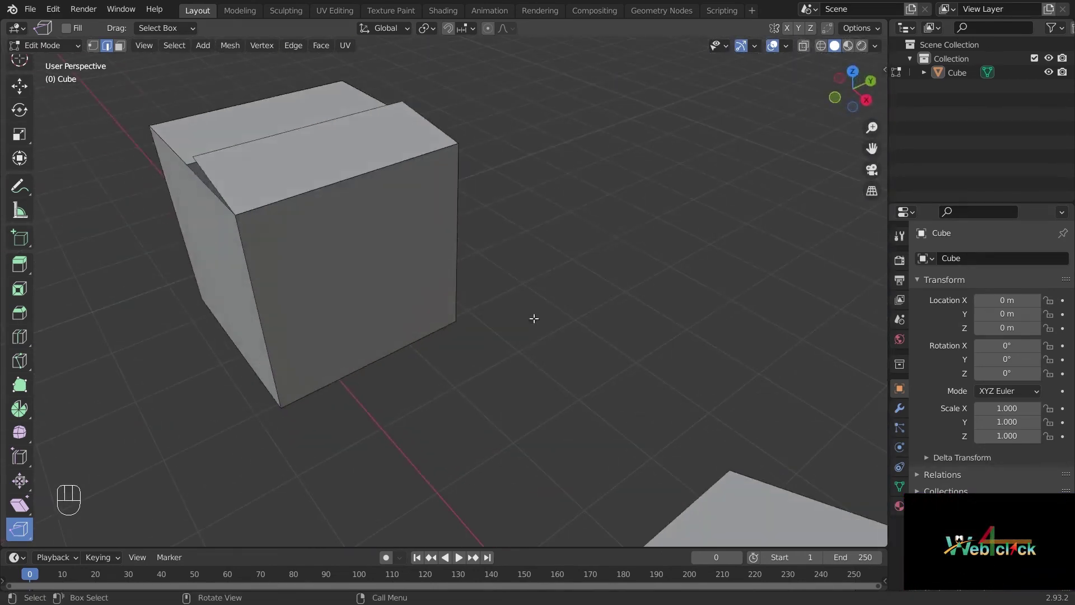
pyautogui.moveTo(543, 180); pyautogui.dragTo(644, 218, button='middle')
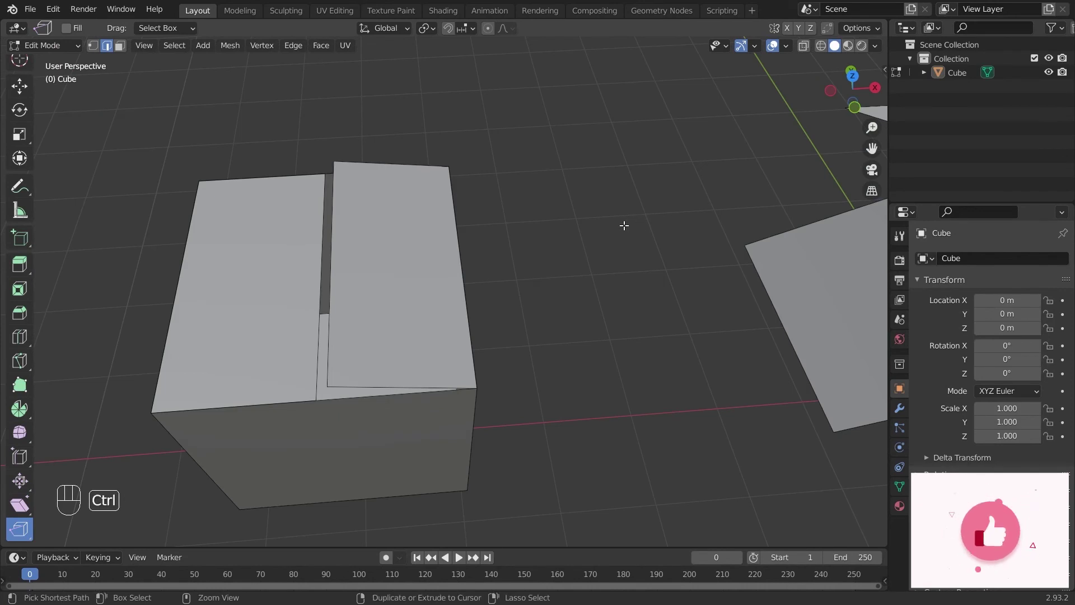
pyautogui.hotkey('ctrl', 'z')
pyautogui.hotkey('ctrl', 'z')
# - Rip the centre edge sideways with Rip Region to open a narrow gap between the top face's two halves, and deselect
pyautogui.moveTo(573, 235); pyautogui.dragTo(361, 185, button='middle')
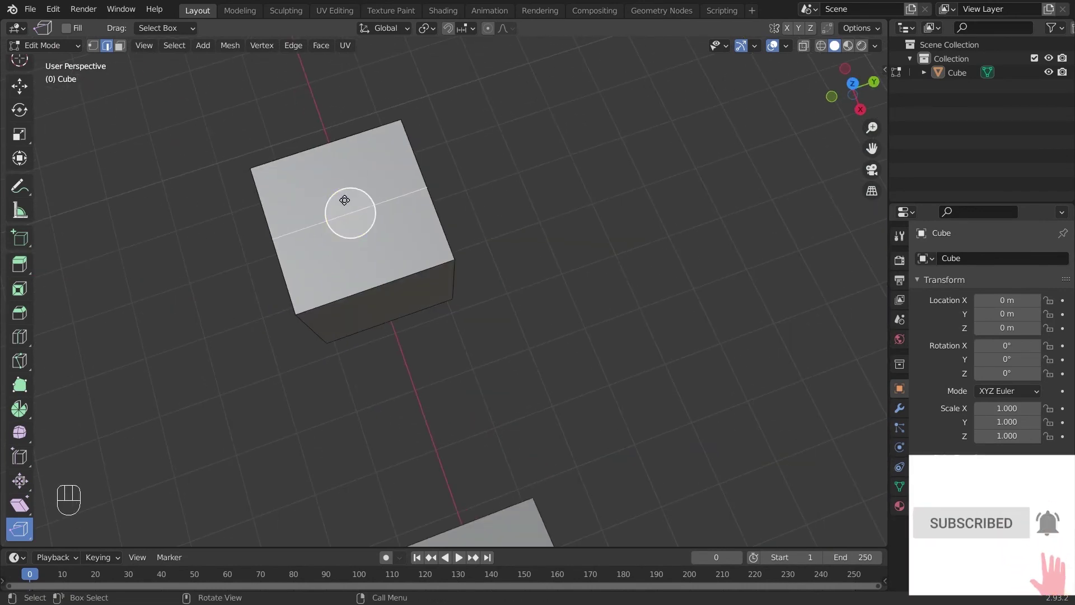
pyautogui.click(344, 200)
pyautogui.moveTo(344, 200); pyautogui.dragTo(522, 193)
pyautogui.moveTo(522, 192); pyautogui.dragTo(701, 218, button='middle')
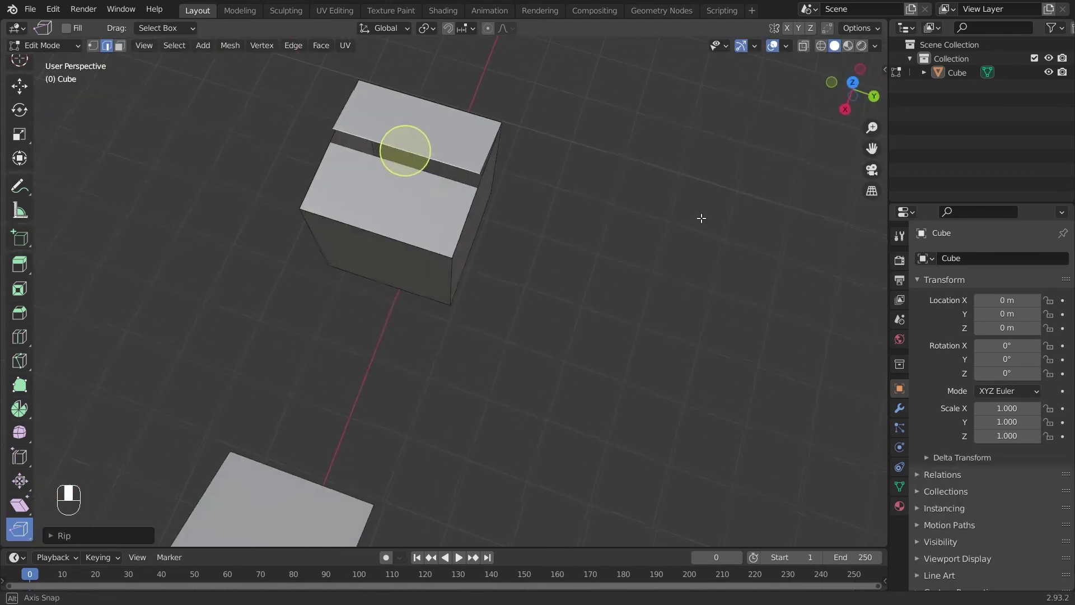
pyautogui.click(590, 218)
# - Compare the roofed shape with the ripped cube and review the Rip Region, Rip Edge and other available modeling tools
pyautogui.scroll(-6, 569, 230)
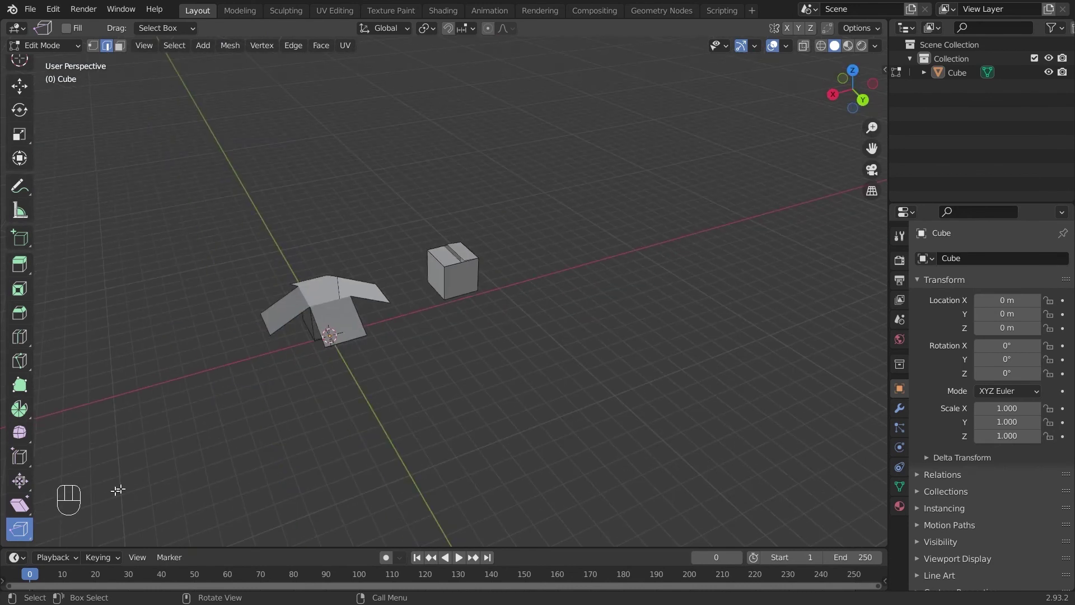
pyautogui.click(30, 538)
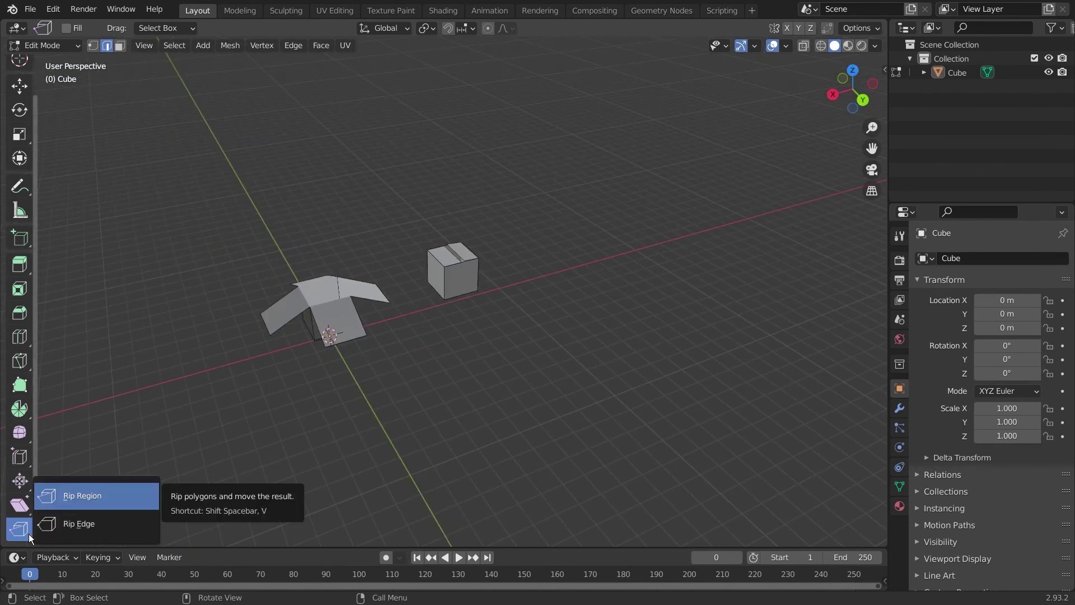
pyautogui.click(30, 538)
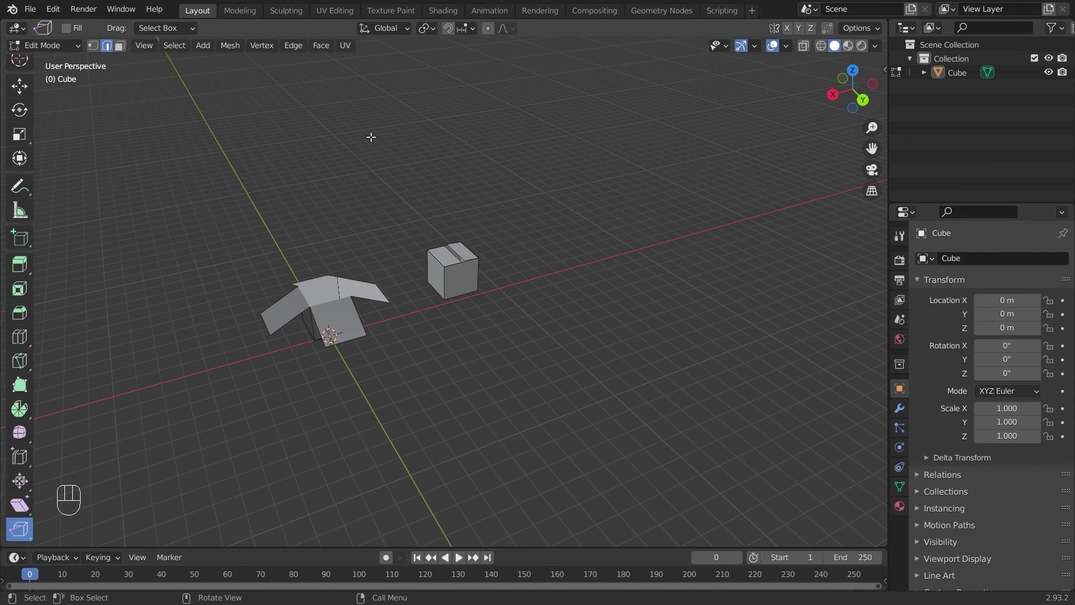
pyautogui.scroll(2, 20, 90)
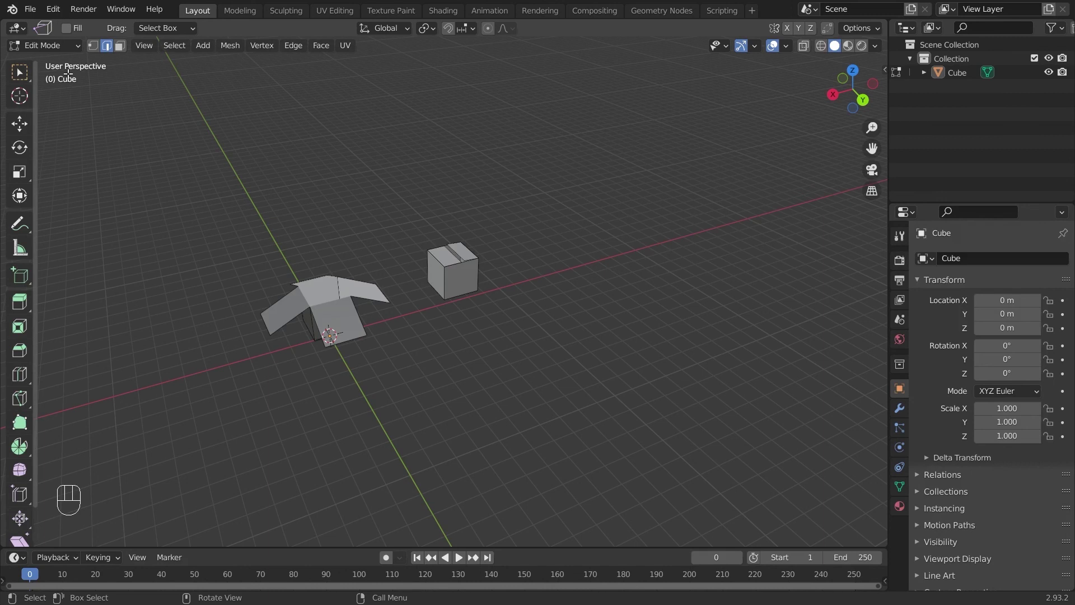
pyautogui.keyDown('shift'); pyautogui.moveTo(312, 196); pyautogui.dragTo(429, 200, button='middle'); pyautogui.keyUp('shift')
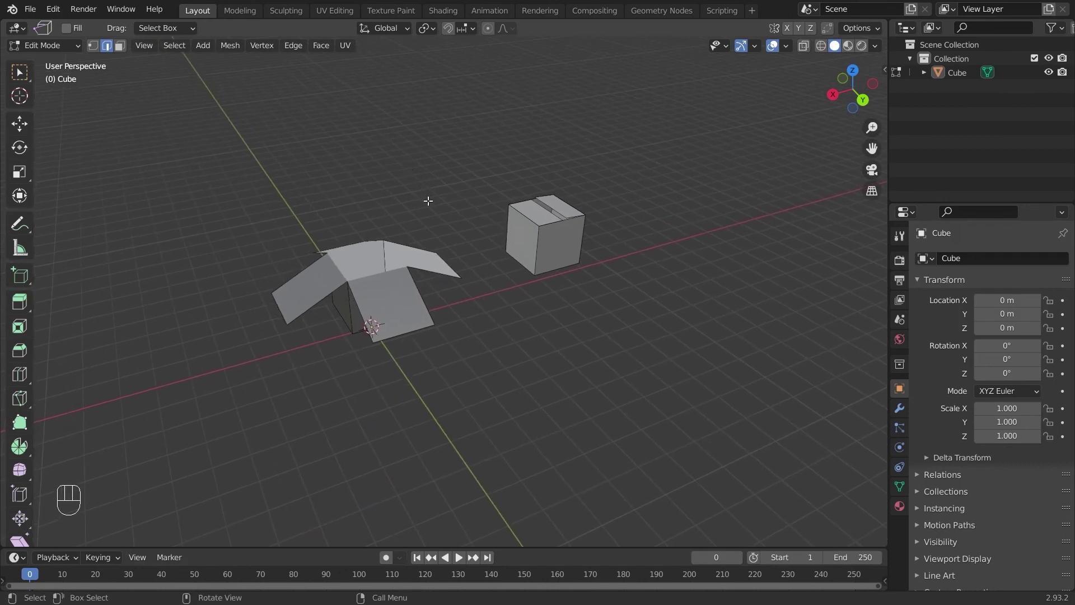
pyautogui.scroll(2, 428, 201)
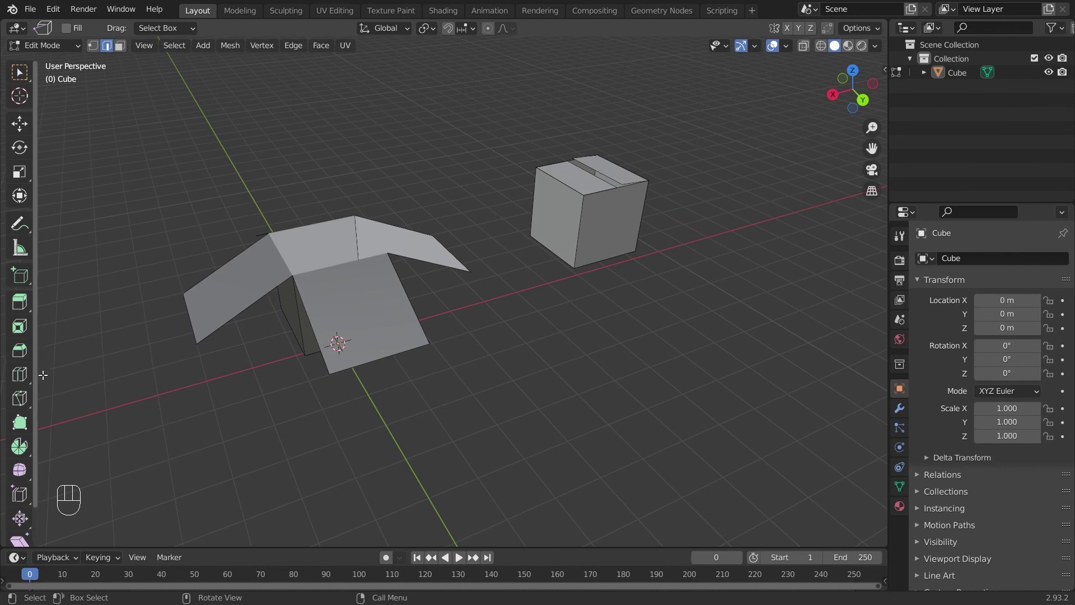
pyautogui.scroll(-2, 36, 408)
pyautogui.click(19, 530)
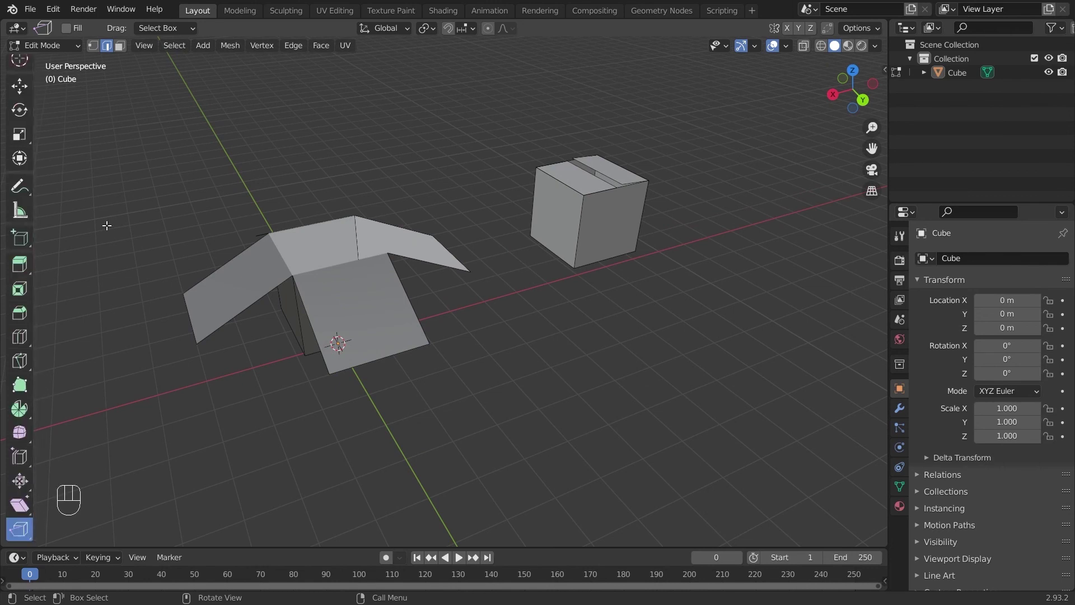
pyautogui.scroll(2, 32, 291)
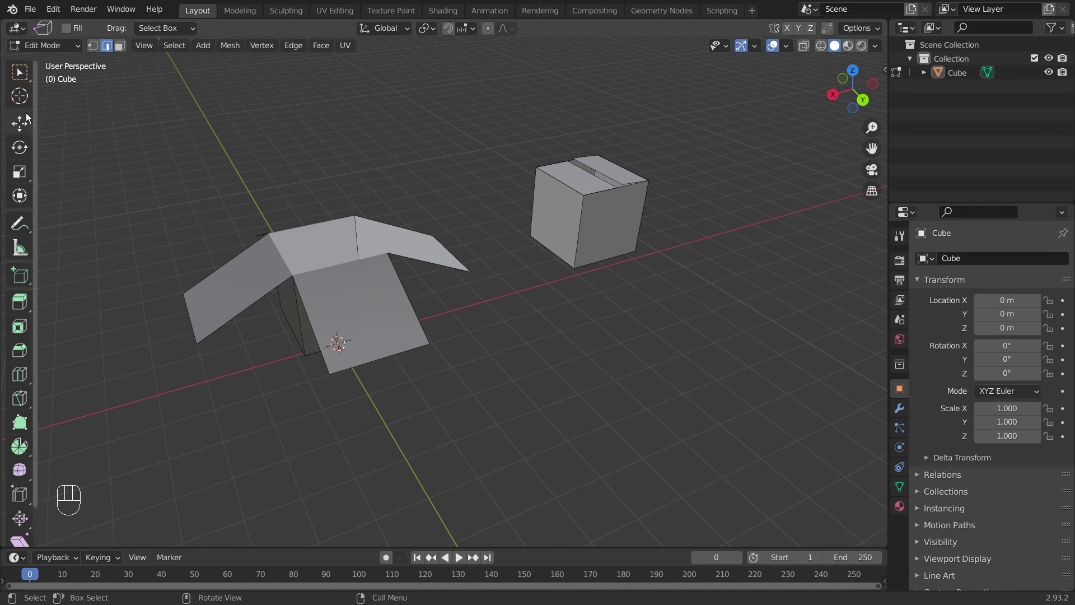
pyautogui.scroll(-2, 22, 493)
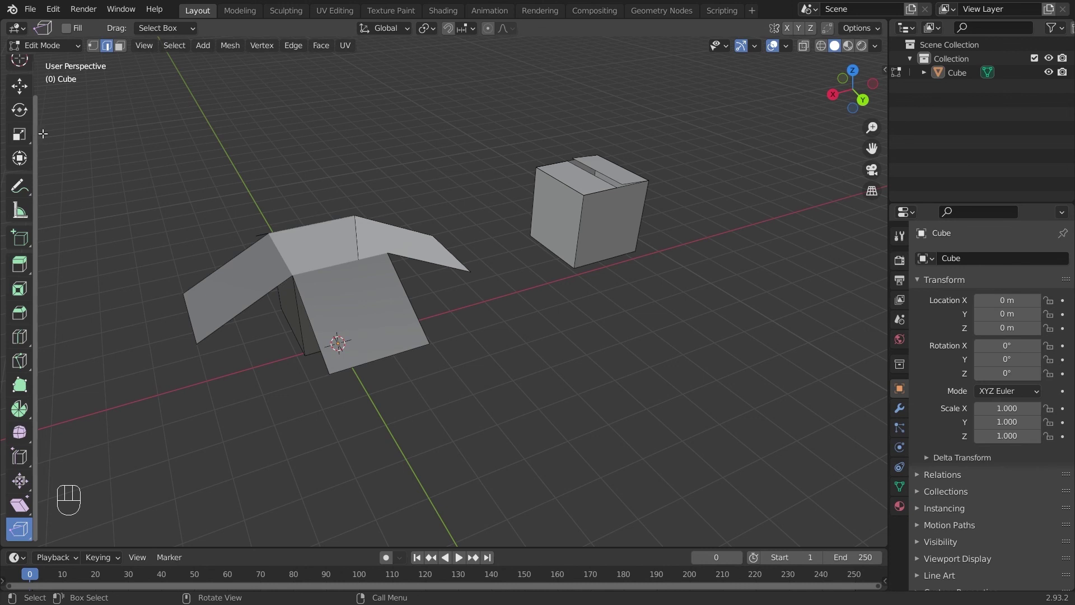
pyautogui.scroll(2, 35, 336)
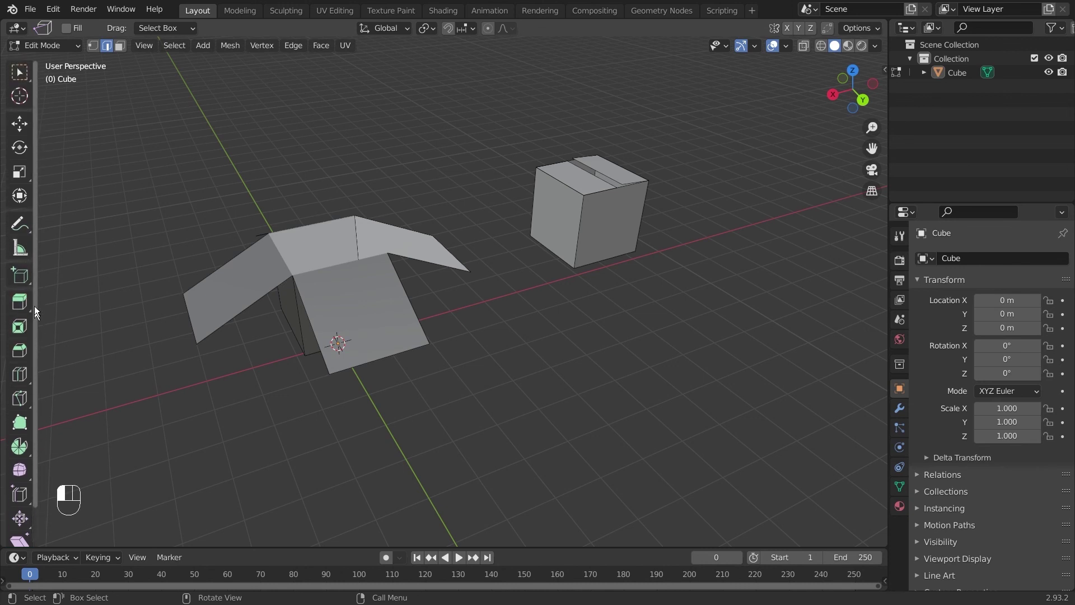